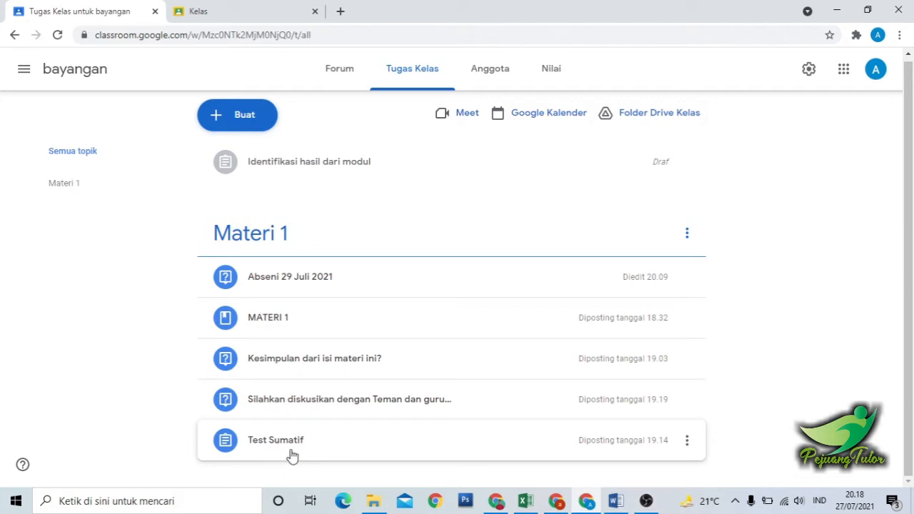
Start a new class from the class list, named "KELAS UJI COBA" with the section "KOMPUTER".
left_click(253, 7)
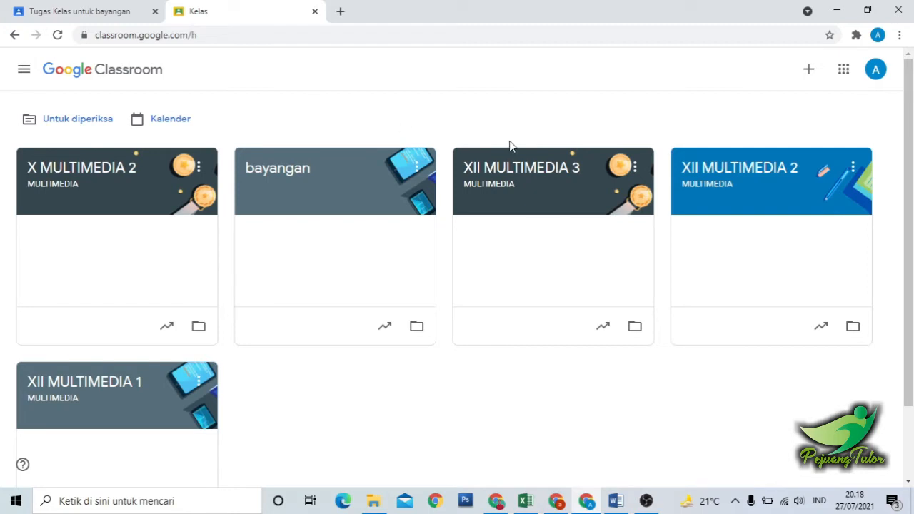
left_click(809, 71)
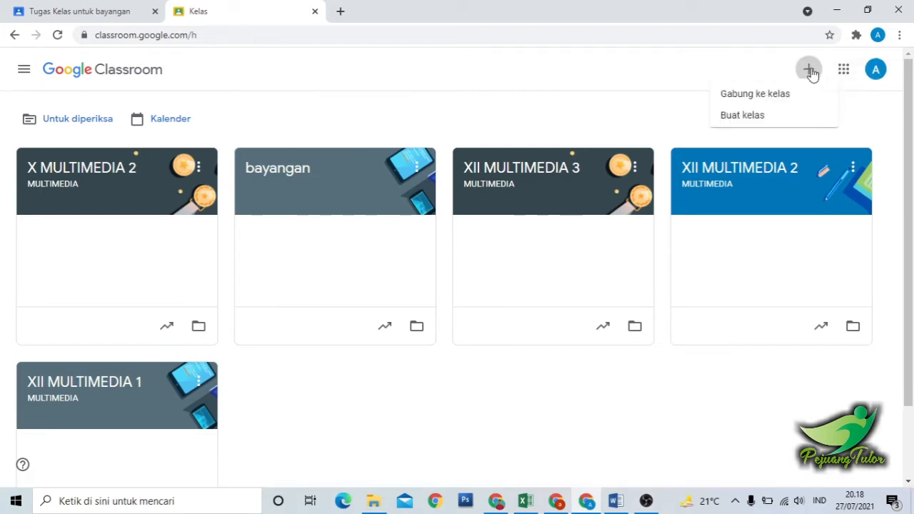
left_click(718, 123)
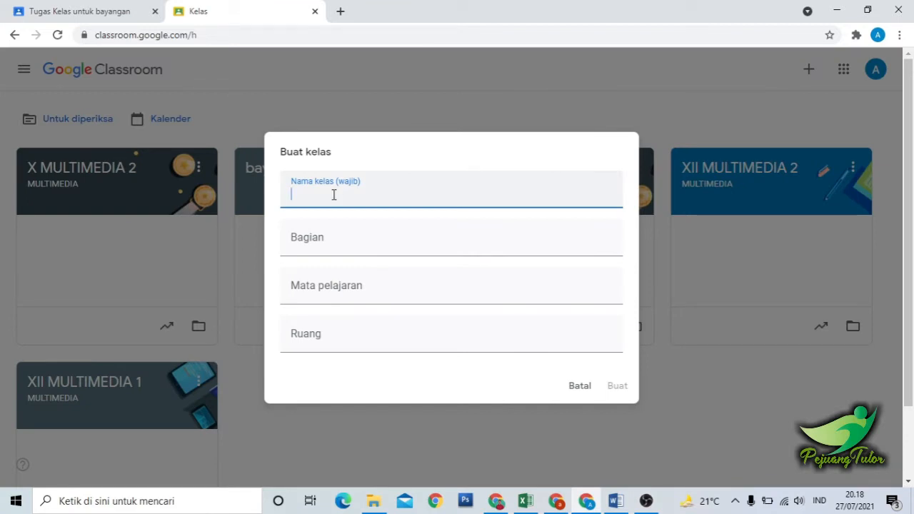
type("KELAS")
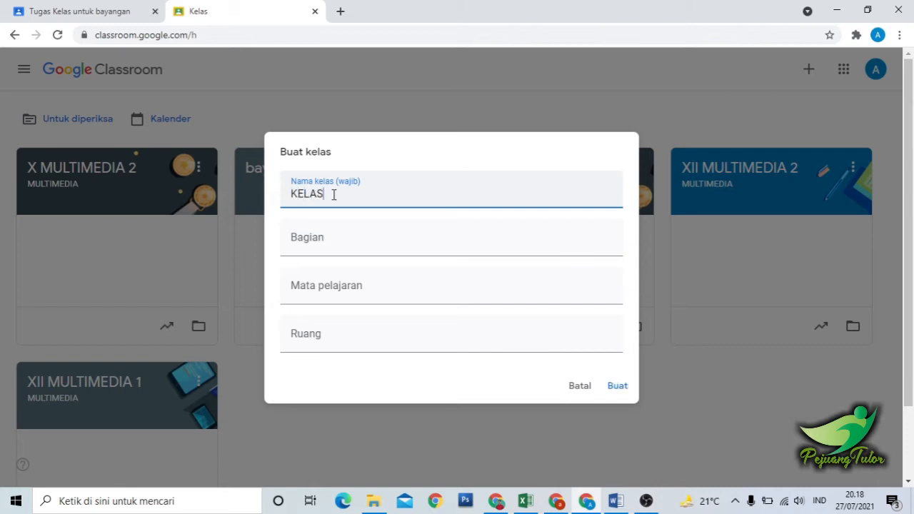
type(" UJI COBA")
left_click(341, 240)
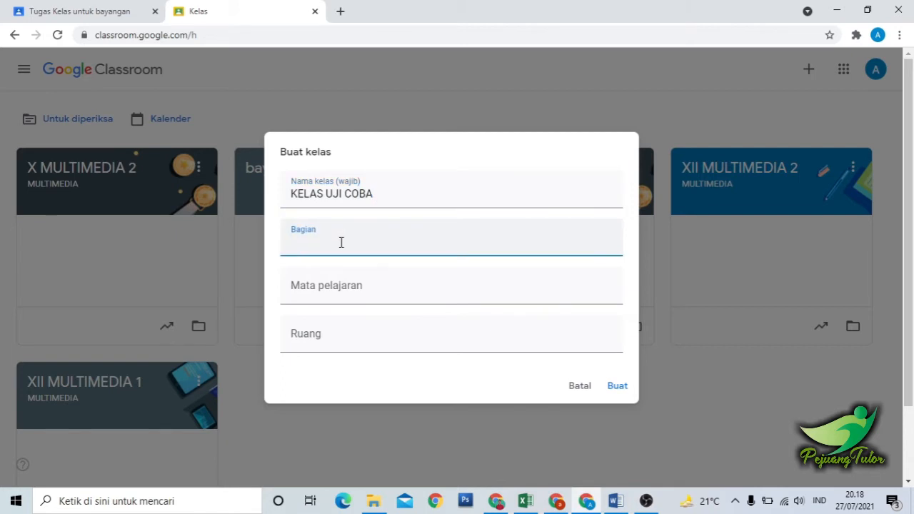
type("KOMPUTER")
Enter "TEKNIK PENGOLAHAN AUDIO VIDEO" as the new class's subject.
left_click(341, 295)
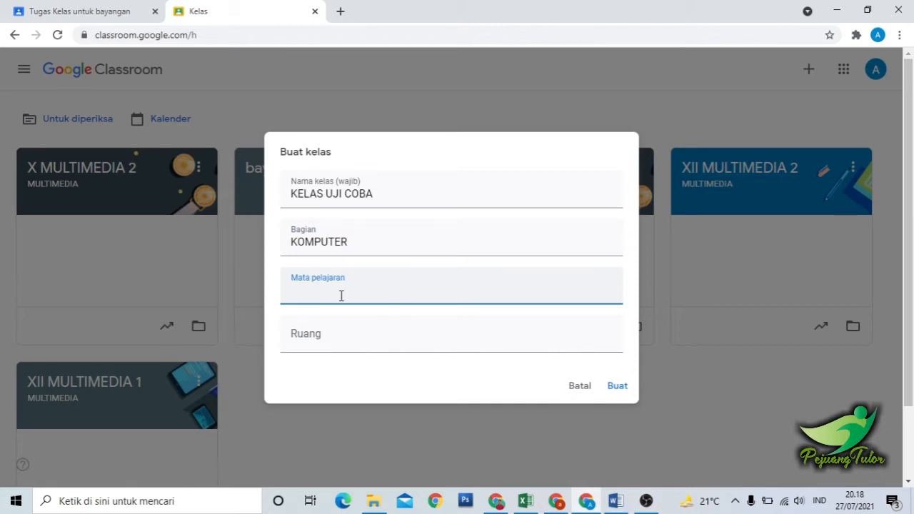
type("TEKNIK PENGOLAHAN A")
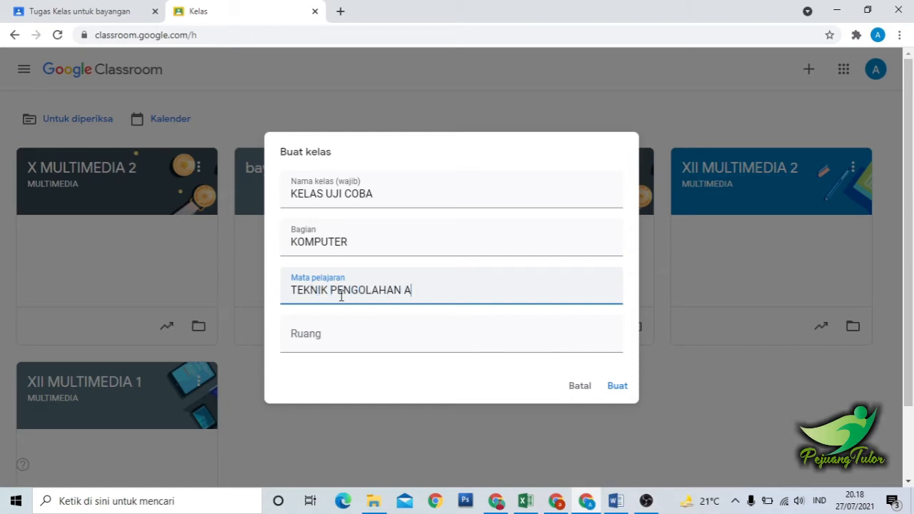
type("UDIO VIDEO")
Enter "XII UJI COBA" as the room and create the class.
left_click(335, 330)
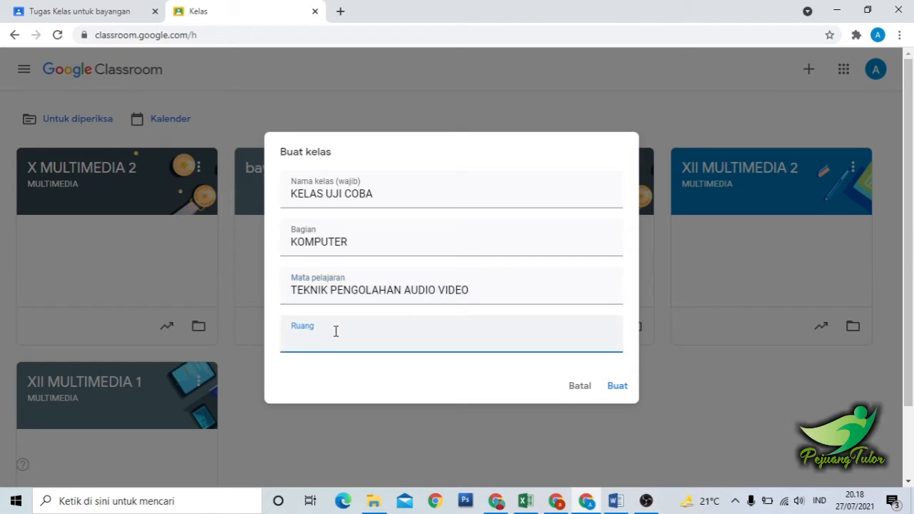
type("XII UJI COBA")
key("BackSpace")
key("BackSpace")
type("BA")
left_click(615, 386)
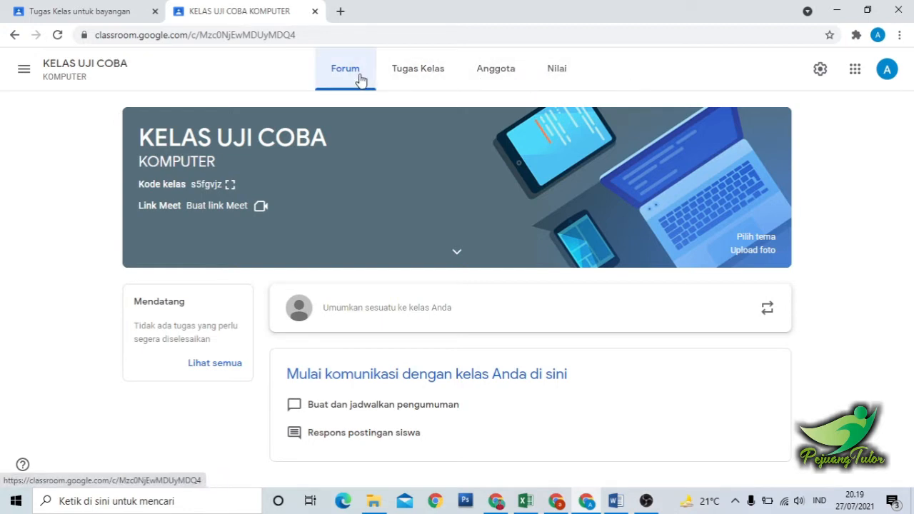
Start a new question (Pertanyaan) in the classwork of KELAS UJI COBA and dismiss the posting introduction.
left_click(428, 77)
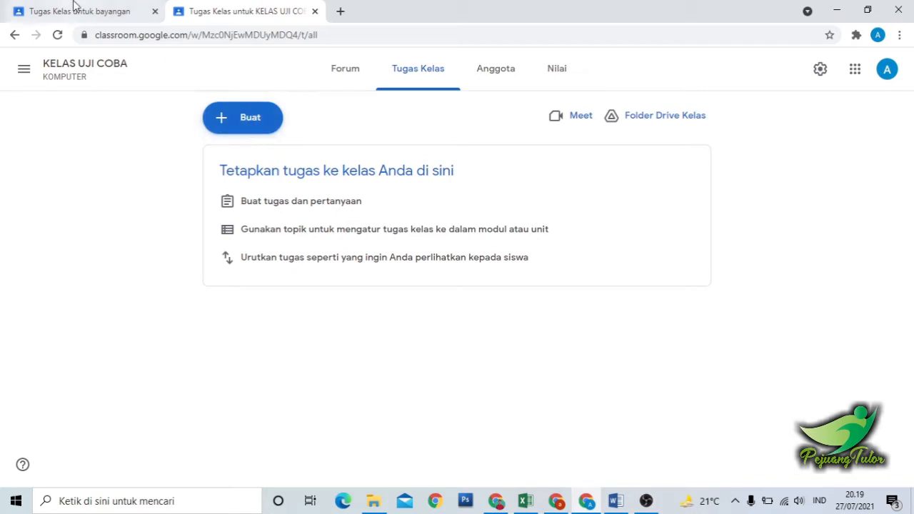
left_click(71, 8)
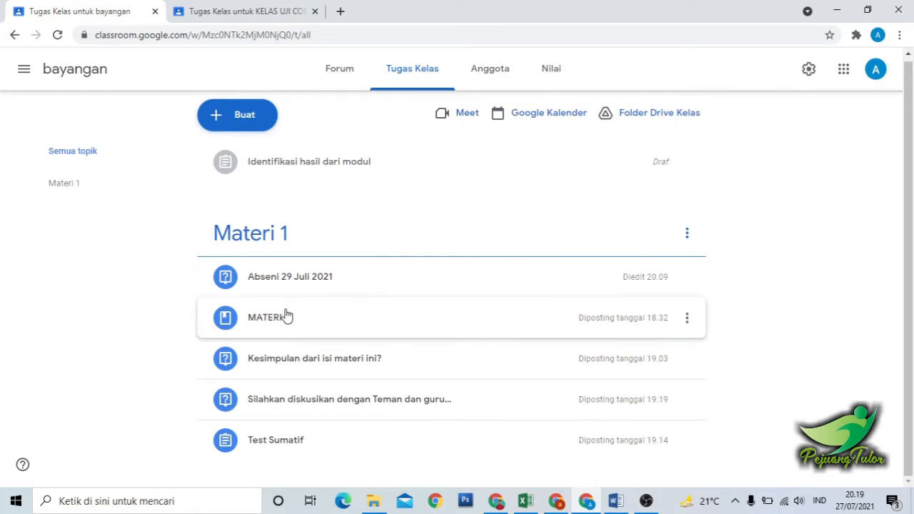
left_click(229, 10)
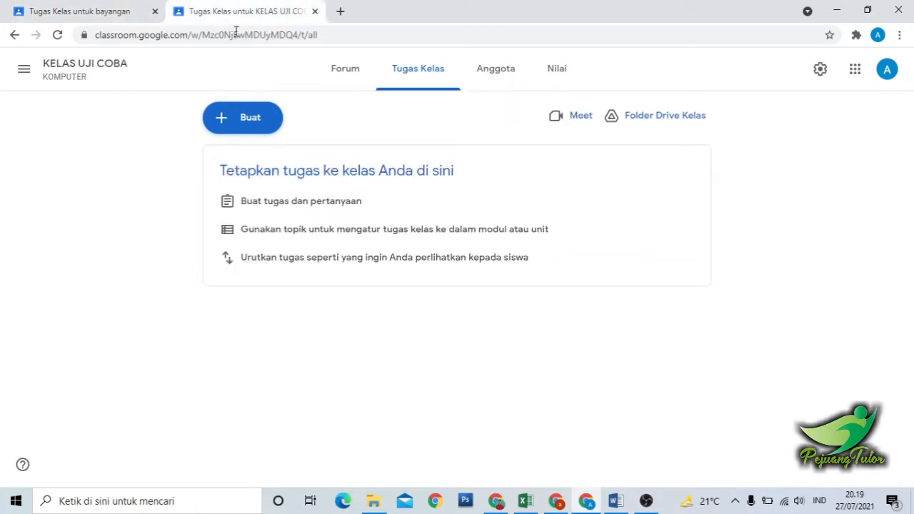
left_click(247, 124)
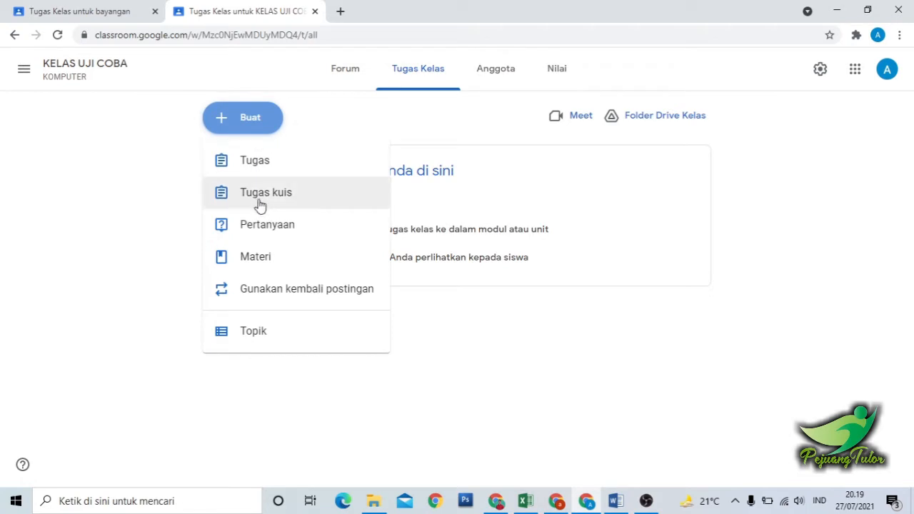
left_click(296, 236)
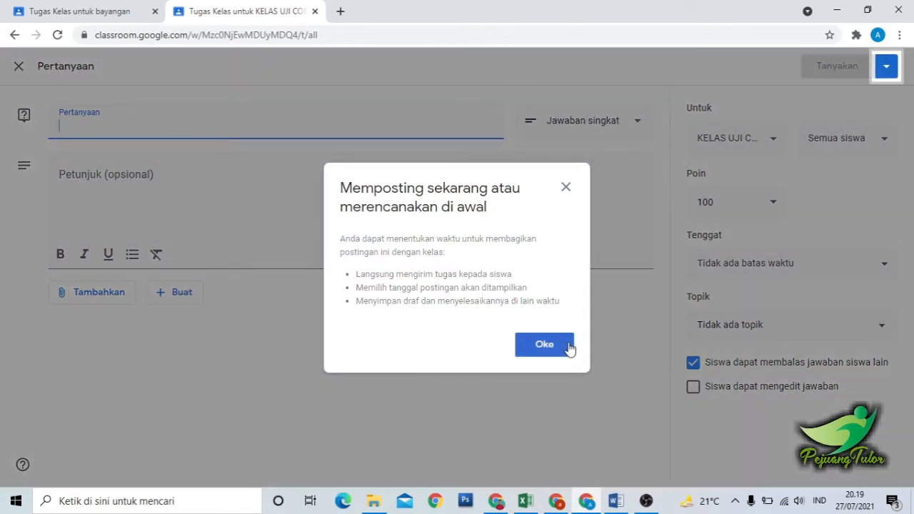
left_click(544, 344)
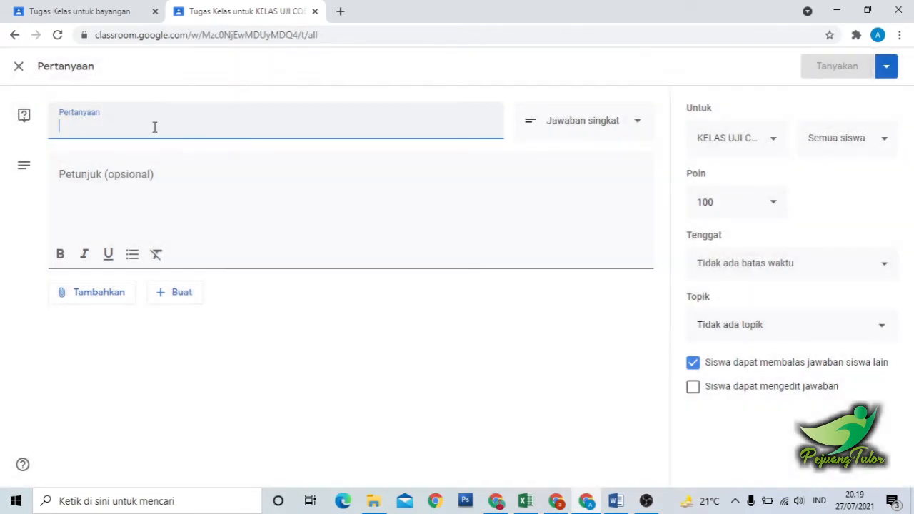
Title the question "Absensi".
type("Abse")
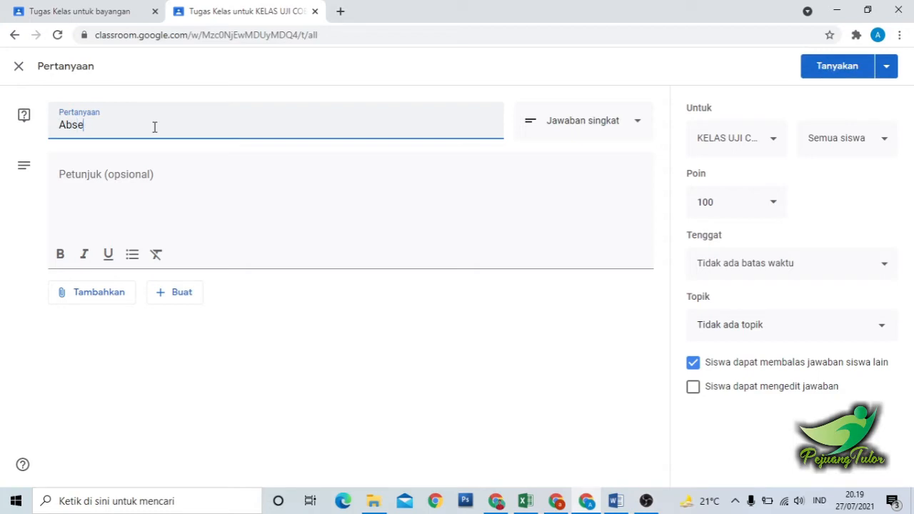
type("sni")
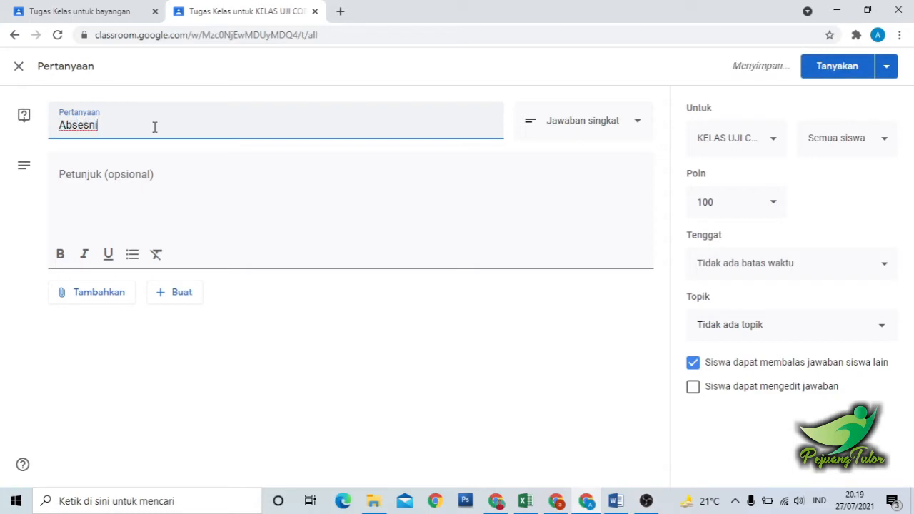
key("BackSpace")
key("BackSpace")
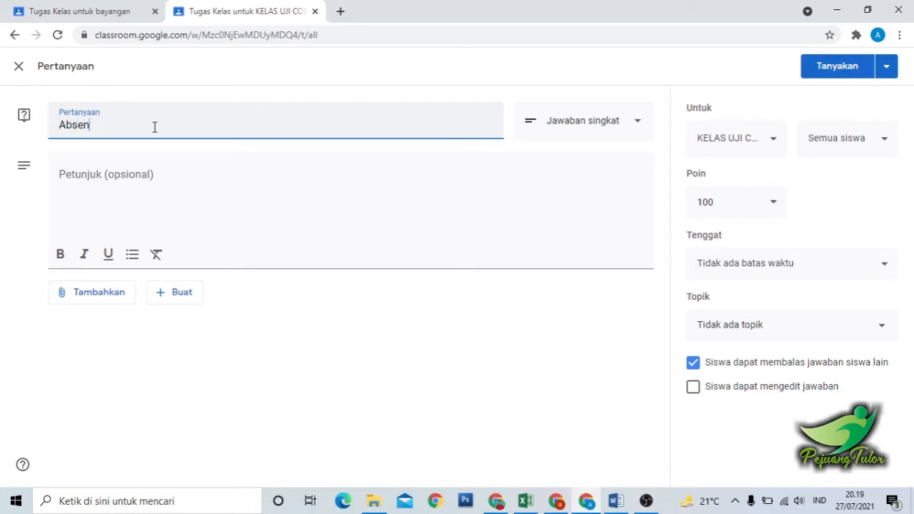
type("si")
Enter "Silahkan Isi absen terlebih dahulu" as the question's instructions.
left_click(155, 184)
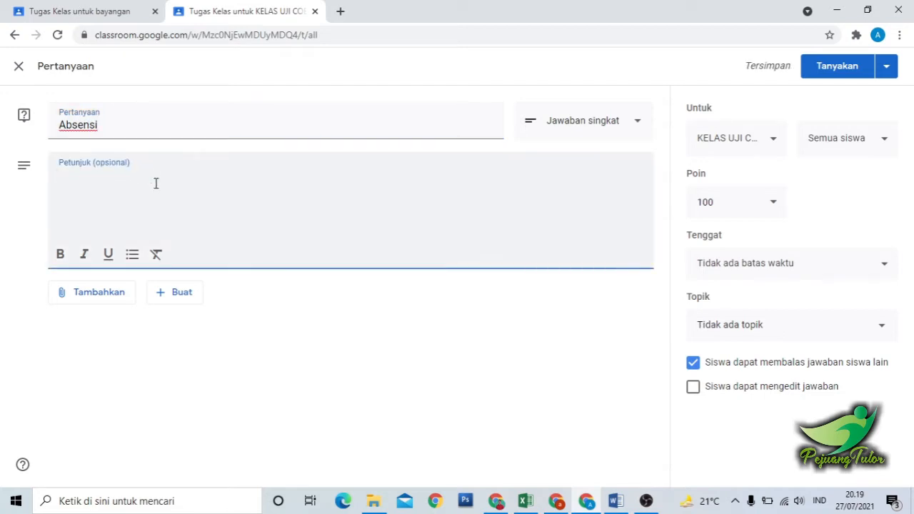
type("Sila")
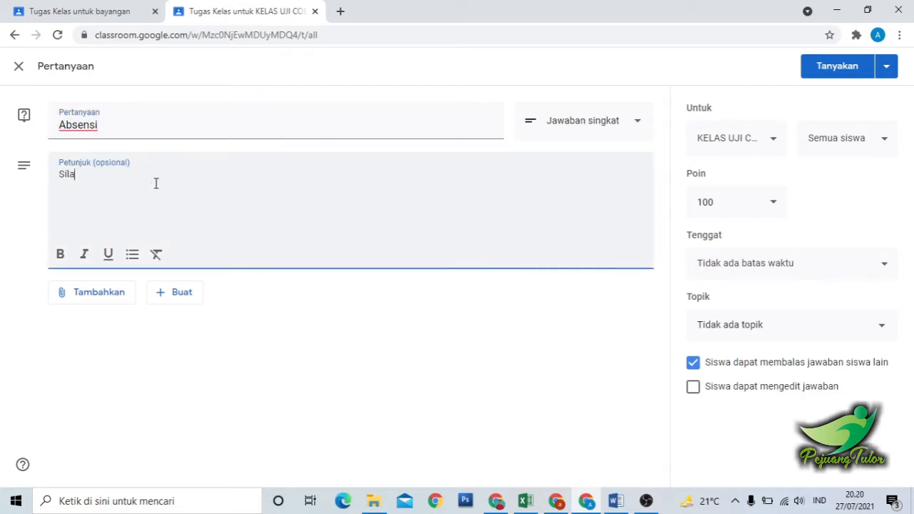
type("hkan I")
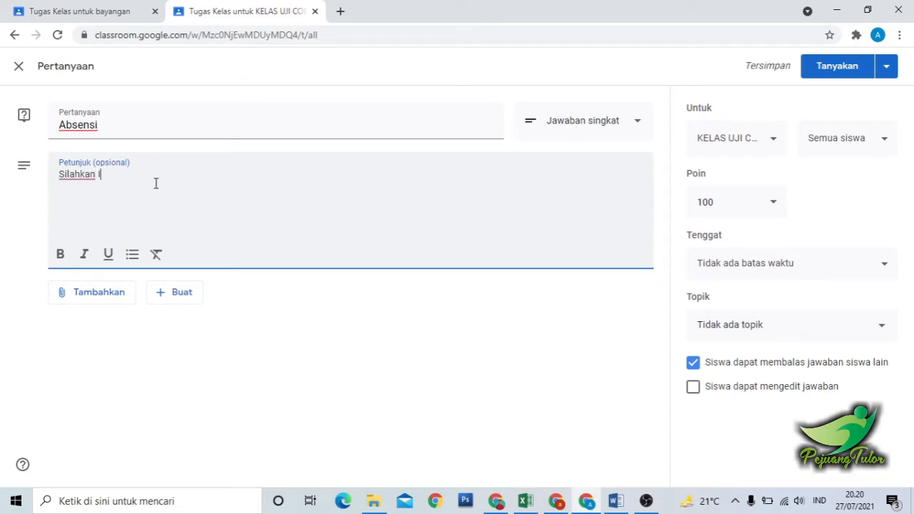
type("si absen ")
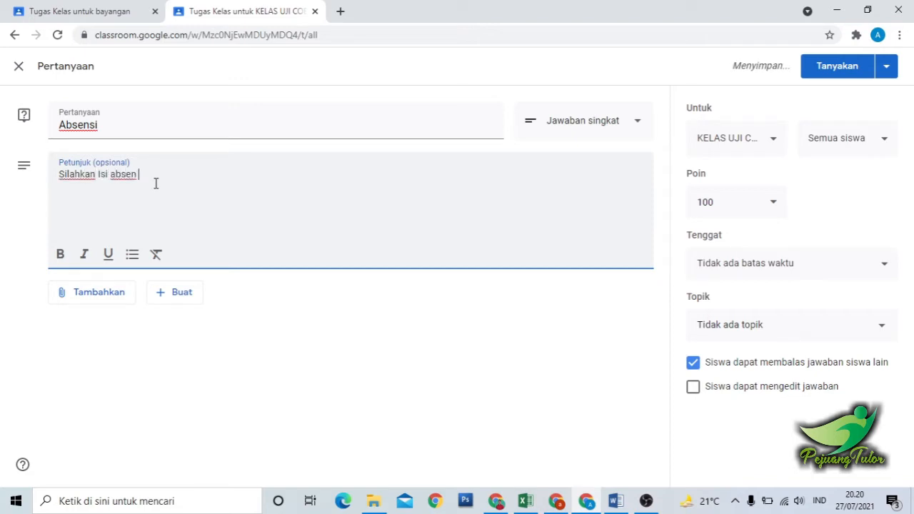
type("terlebih dahulu")
Make the question multiple choice (Pilihan ganda) with the options HADIR, SAKIT and TANPA KETERANGAN.
left_click(583, 130)
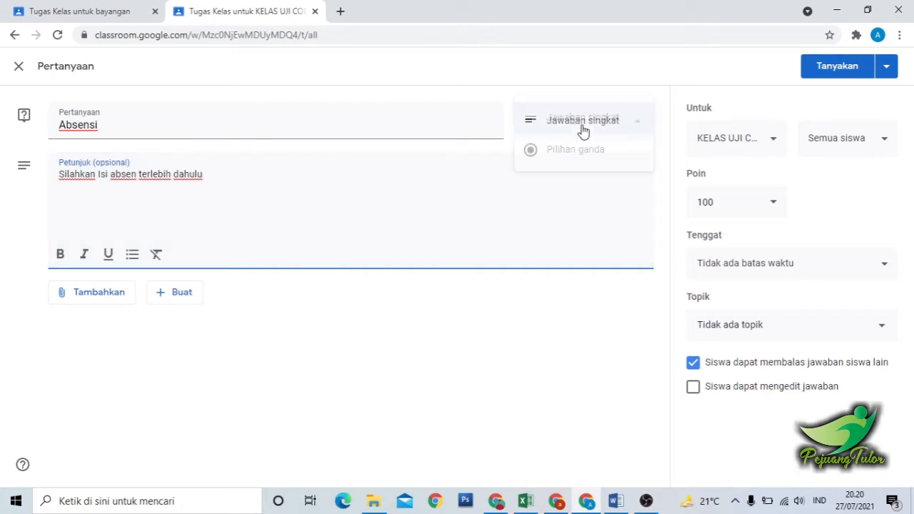
left_click(576, 151)
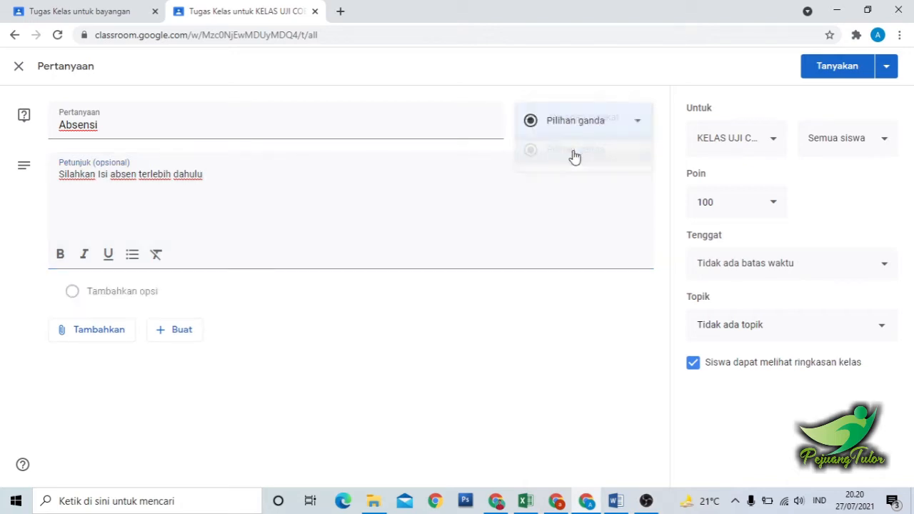
left_click(127, 297)
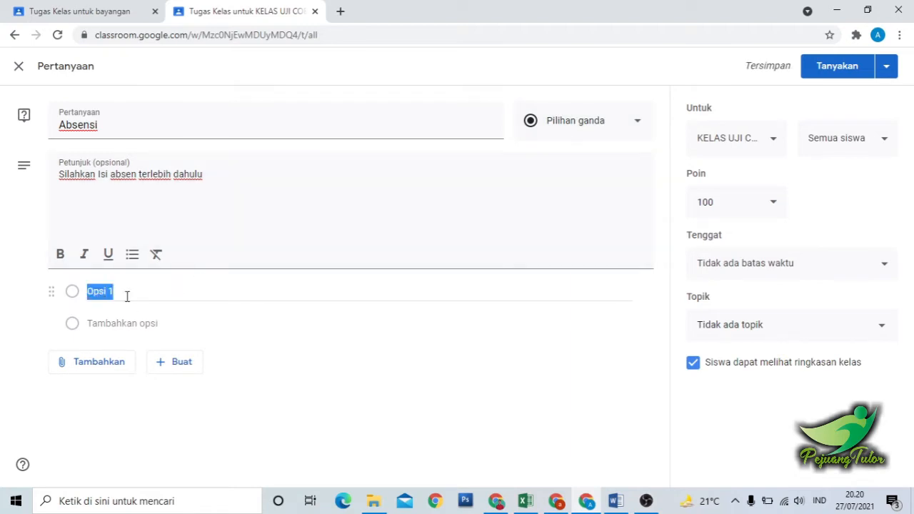
type("HADIR")
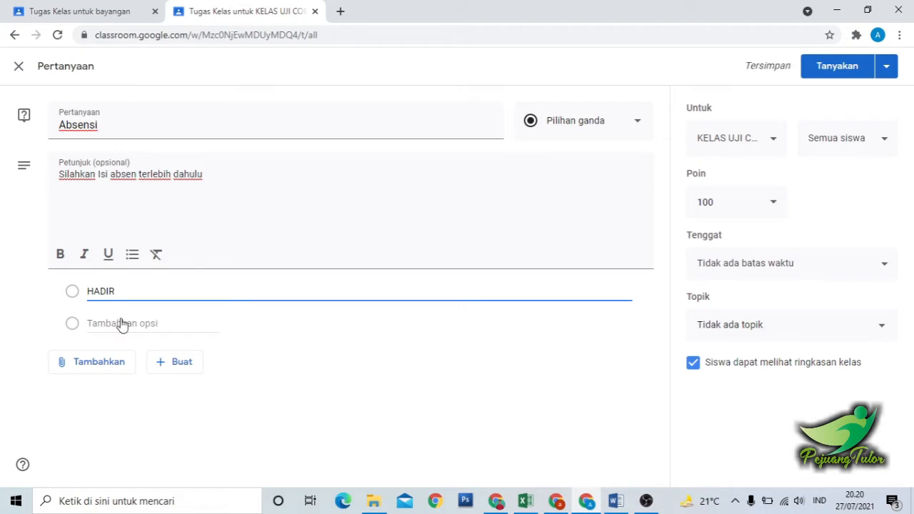
left_click(120, 323)
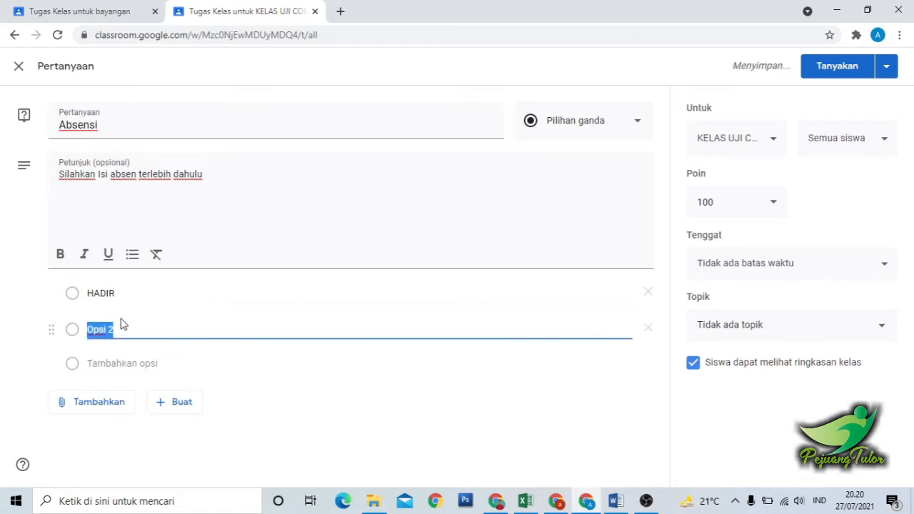
type("SAKIT")
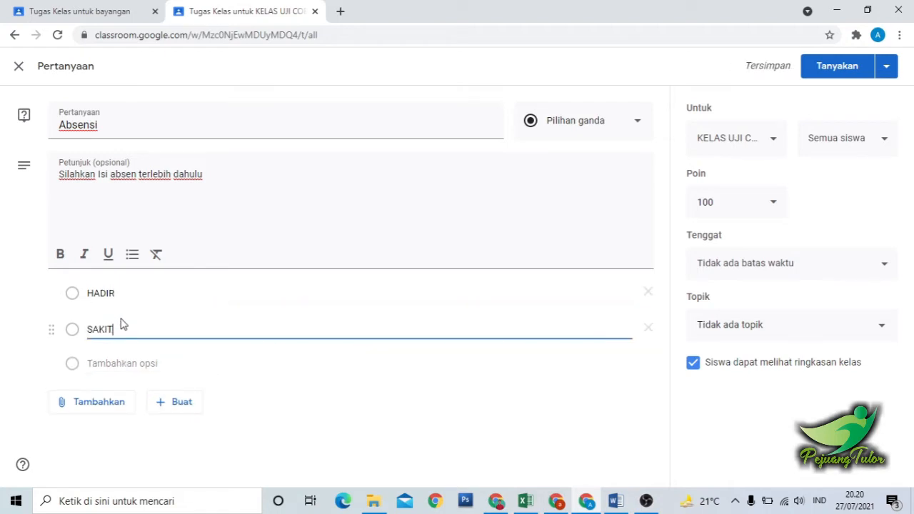
left_click(119, 363)
type("TANP")
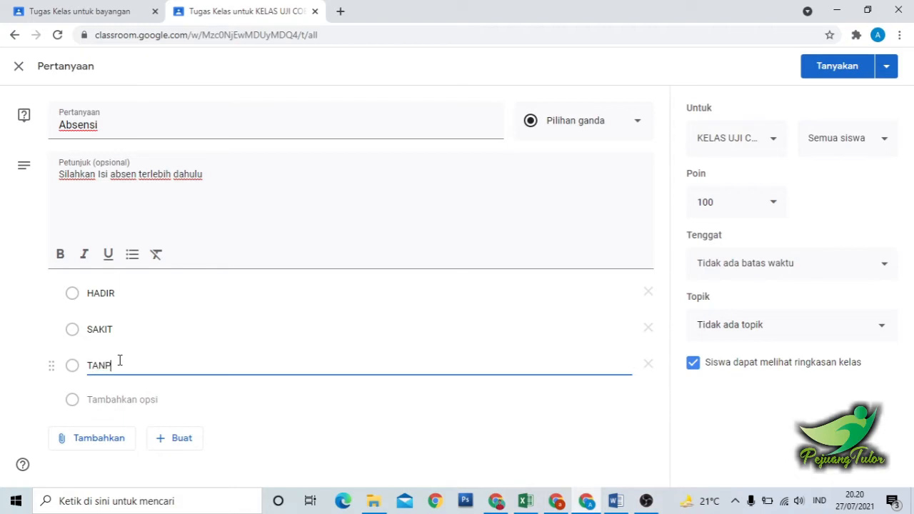
type("A KETERANGAN")
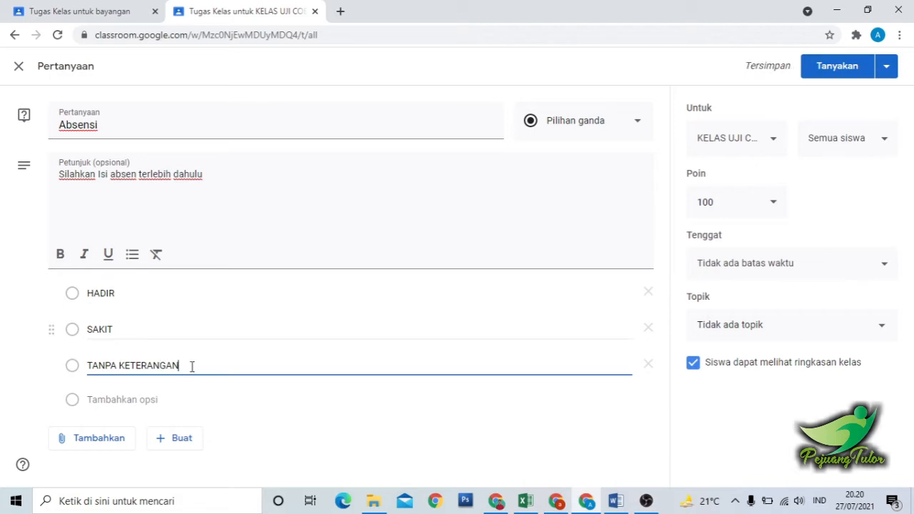
Review which classes the question can be assigned to, and set its points to ungraded (Tidak dinilai).
left_click(769, 142)
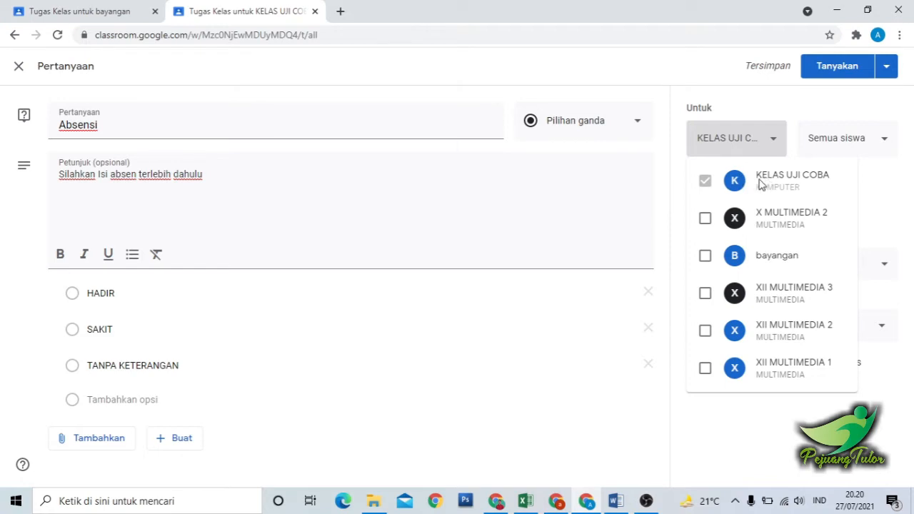
left_click(691, 142)
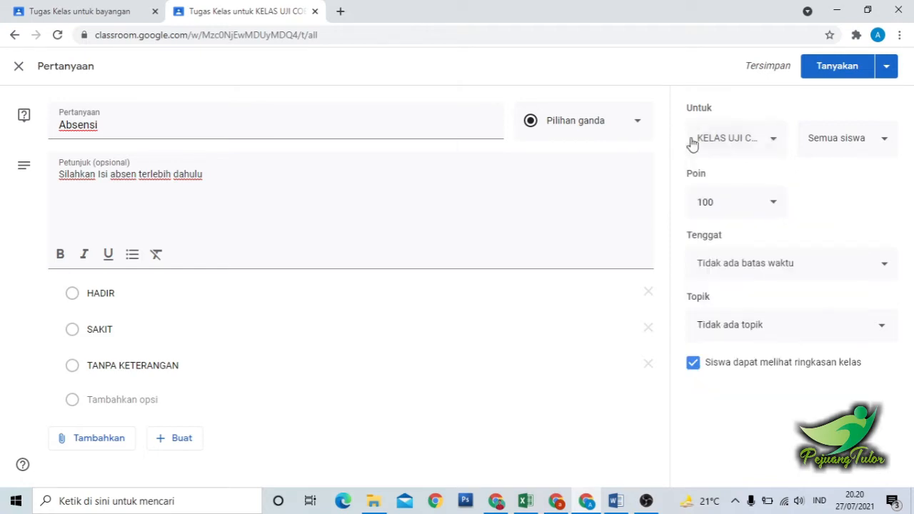
left_click(768, 212)
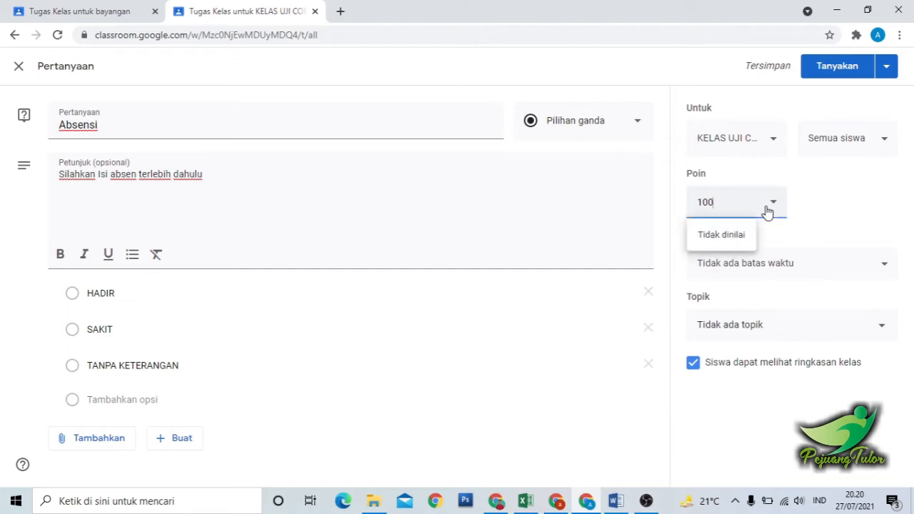
left_click(720, 236)
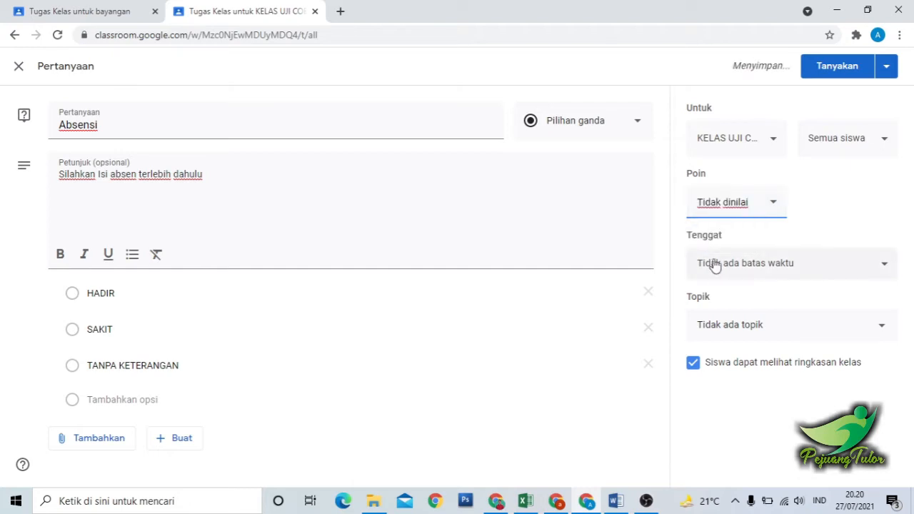
Set the question's deadline (Tenggat) to 28 Jul 2021 at 10.00.
left_click(782, 269)
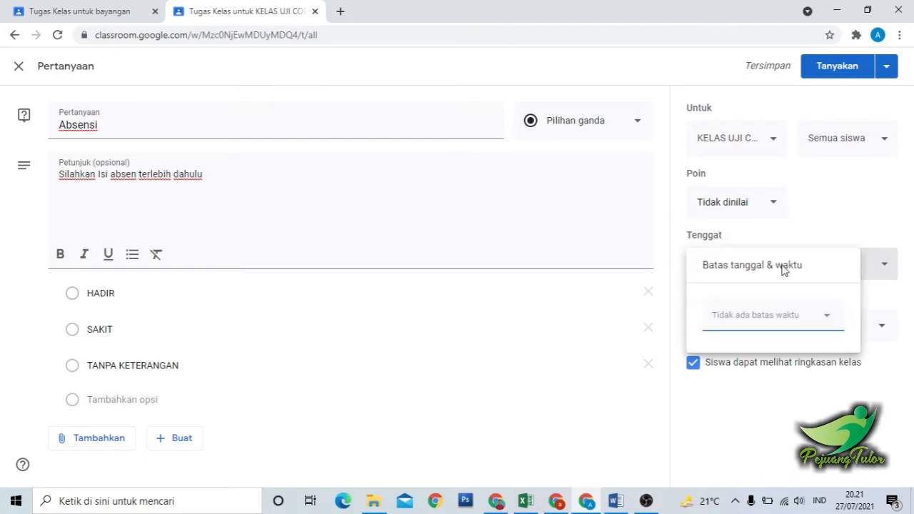
left_click(763, 328)
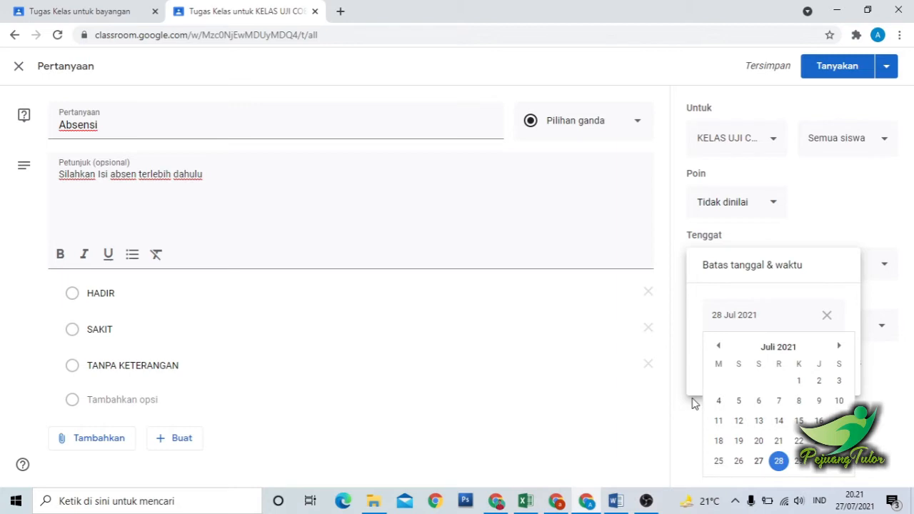
left_click(778, 463)
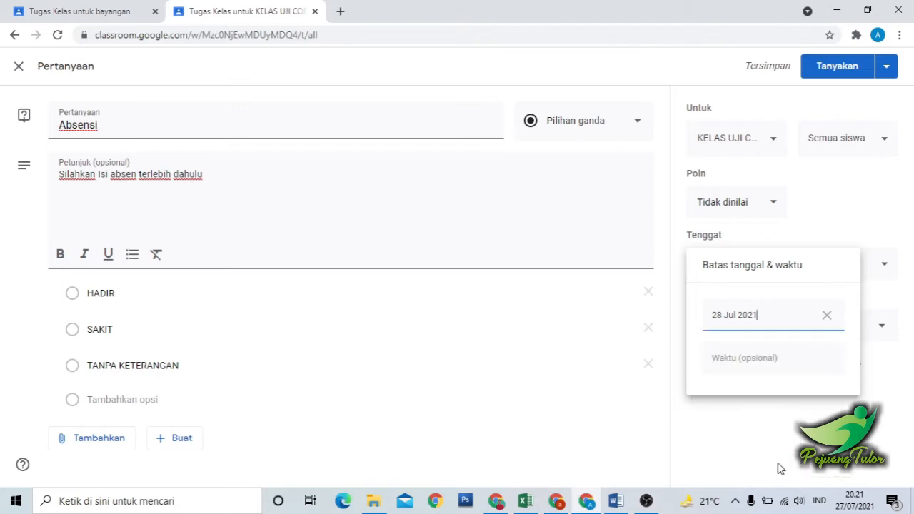
left_click(755, 361)
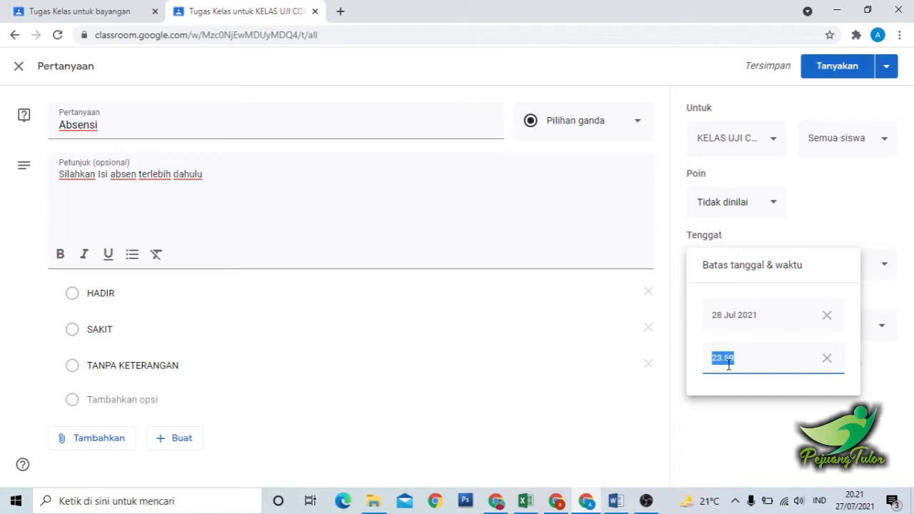
type("10.00")
left_click(754, 419)
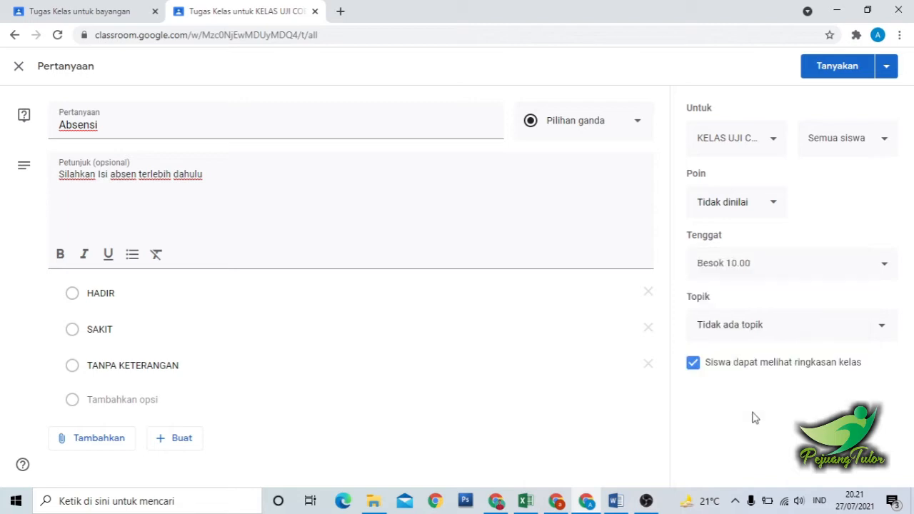
Assign the question to a new topic named "Pertemuan 1" and publish it to the class.
left_click(744, 329)
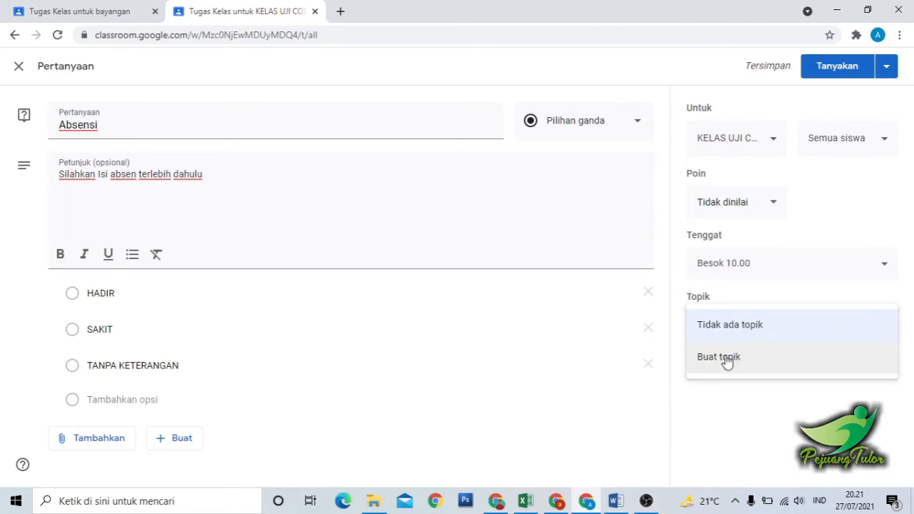
left_click(720, 356)
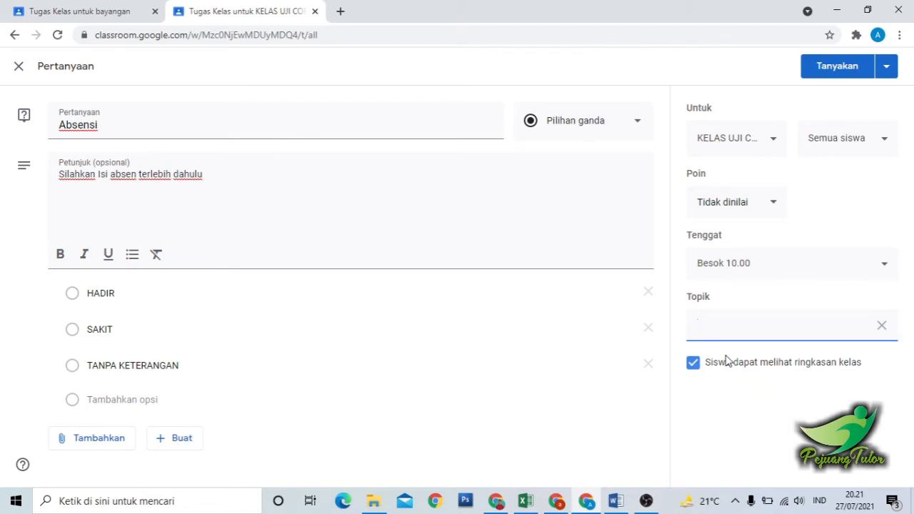
type("Materi perta")
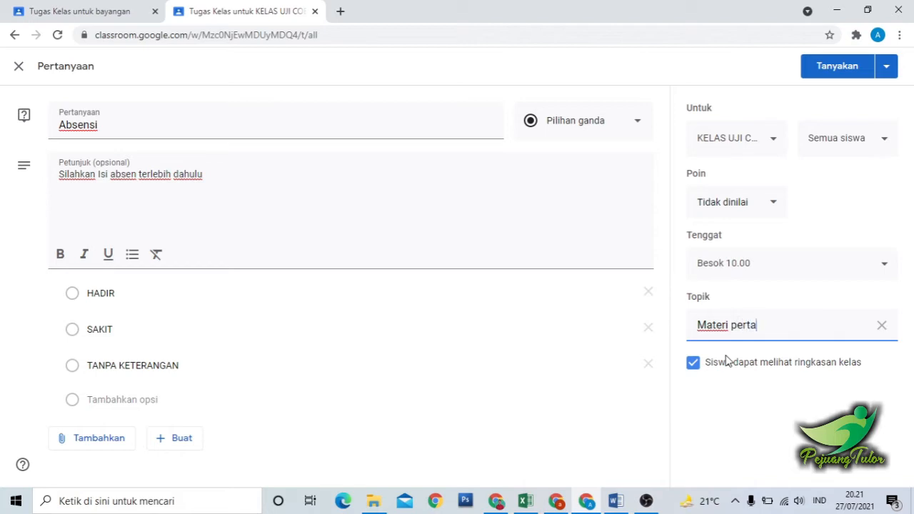
key("BackSpace")
key("BackSpace")
key("BackSpace")
key("BackSpace")
key("BackSpace")
key("BackSpace")
key("BackSpace")
key("BackSpace")
key("BackSpace")
key("BackSpace")
key("BackSpace")
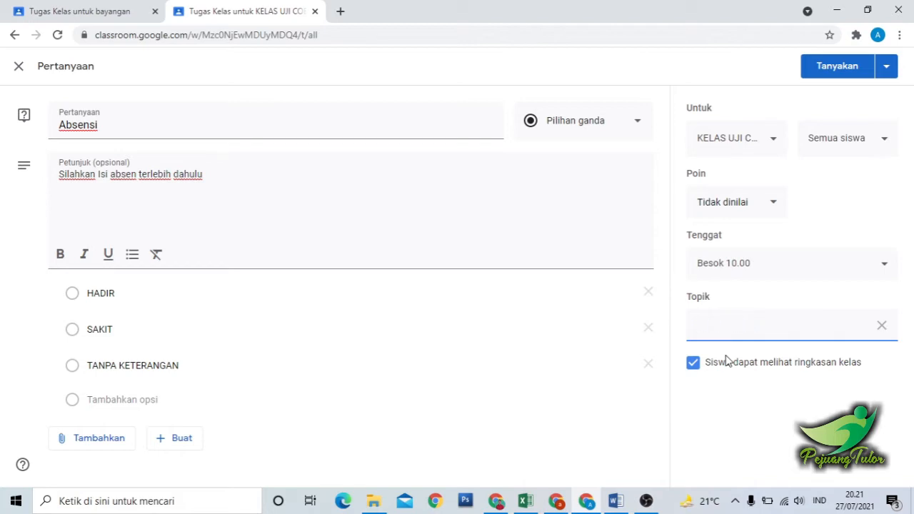
type("Pertemuan 1")
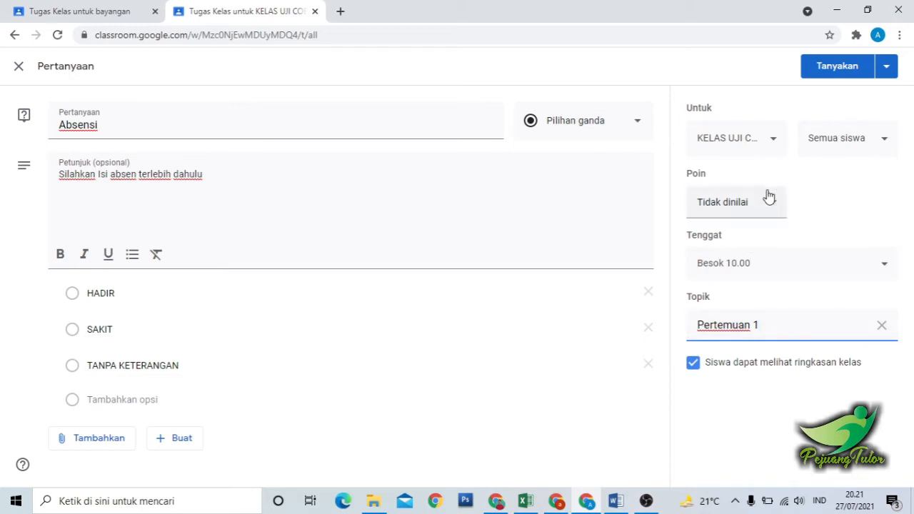
left_click(837, 66)
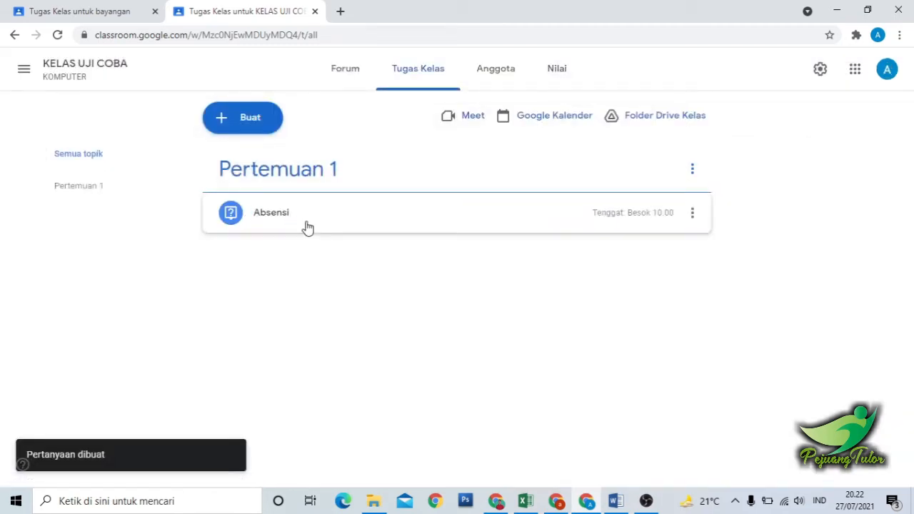
Check the classwork of the class bayangan for reference and start a new material (Materi) in KELAS UJI COBA.
left_click(80, 10)
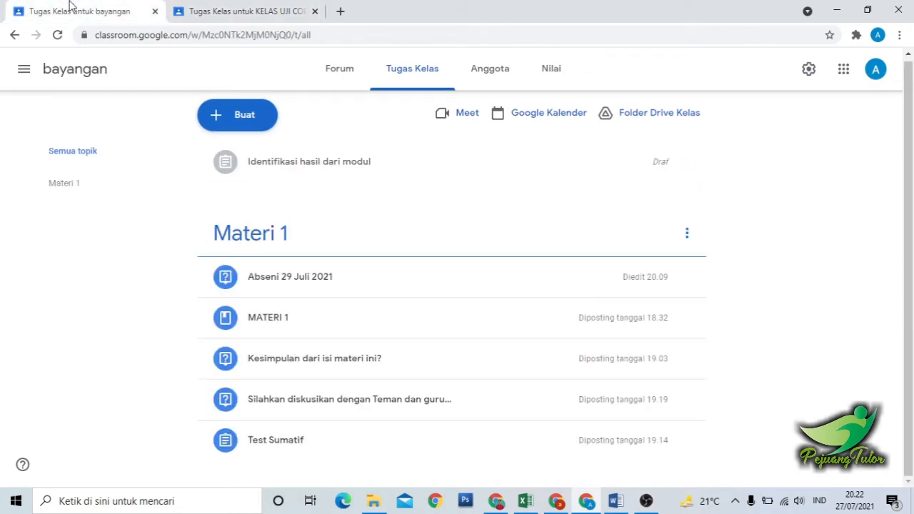
left_click(257, 9)
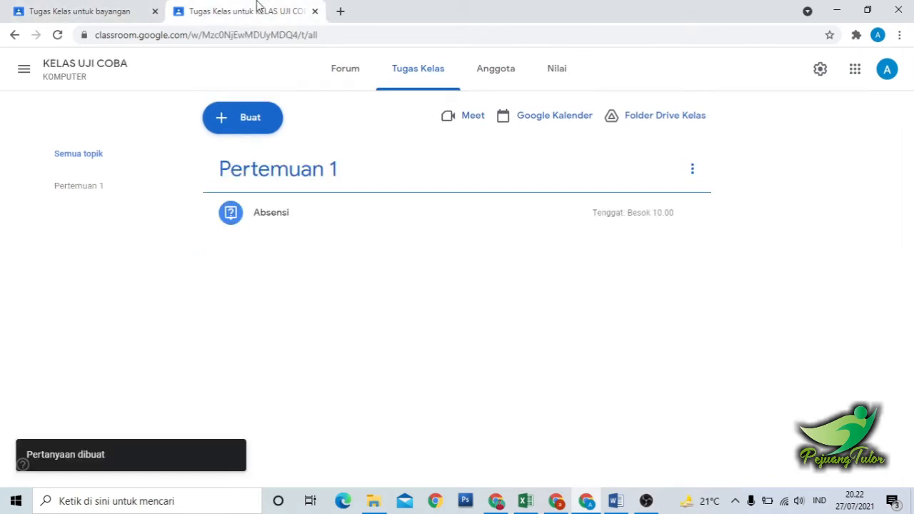
left_click(250, 121)
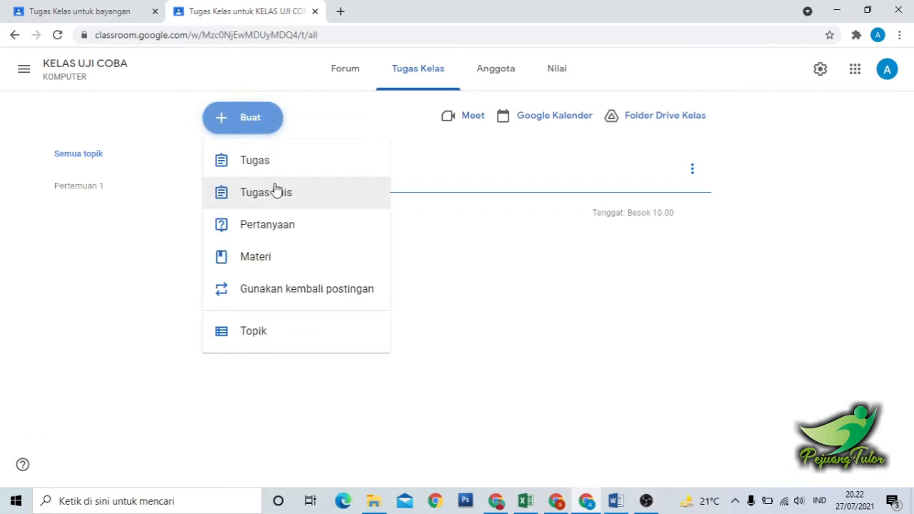
left_click(258, 258)
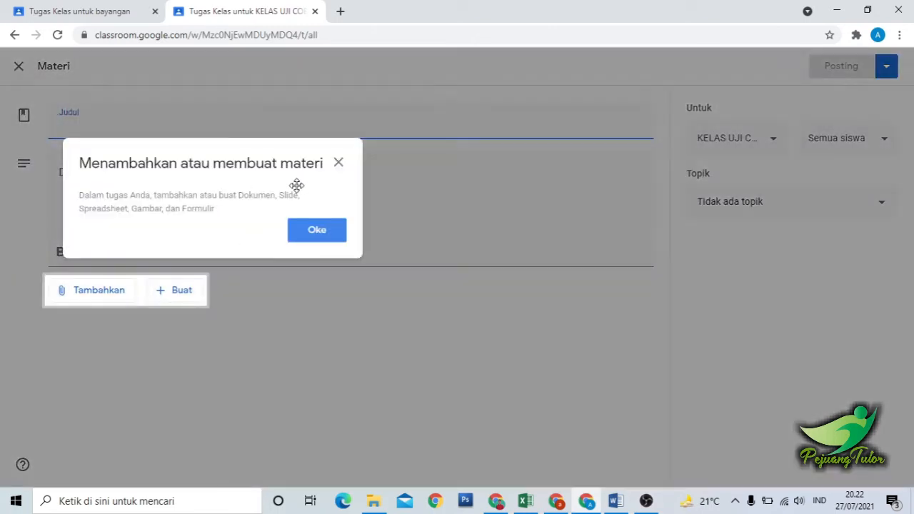
left_click(340, 165)
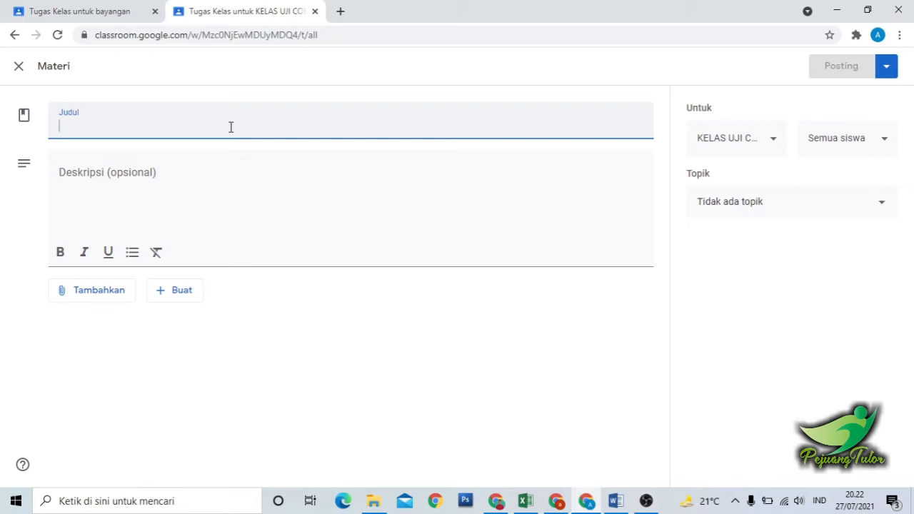
Title the material "Pengenalan Video".
type("Dadar")
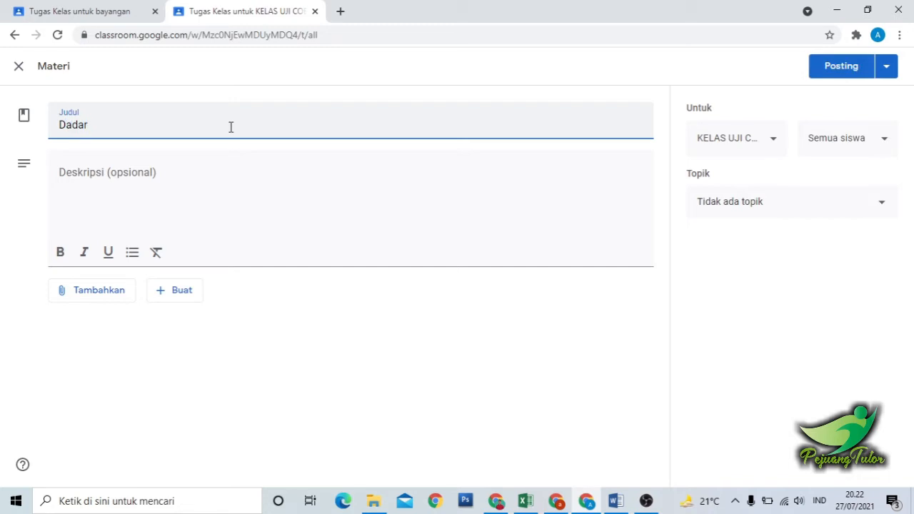
key("BackSpace")
key("BackSpace")
key("BackSpace")
type("sar das")
key("BackSpace")
key("BackSpace")
key("BackSpace")
key("BackSpace")
key("BackSpace")
key("BackSpace")
key("BackSpace")
key("BackSpace")
type("Pengenalan ")
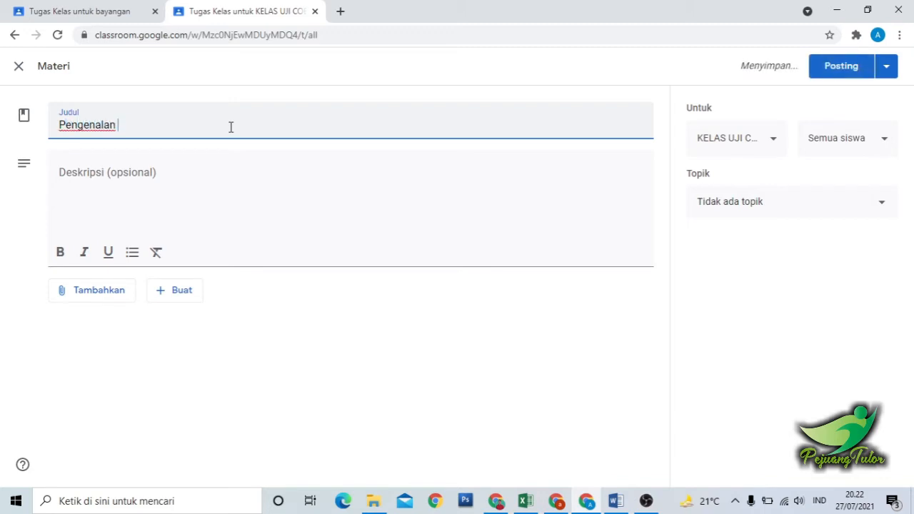
type("Video")
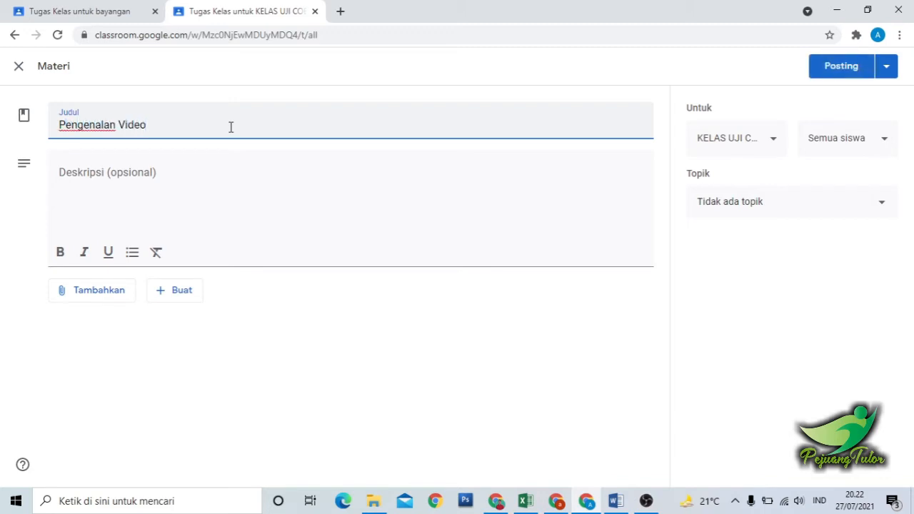
Enter "Silahkan baca materi pada modul ini, ketika sudah dibaca silahkan rangkum." as the material's description.
left_click(149, 185)
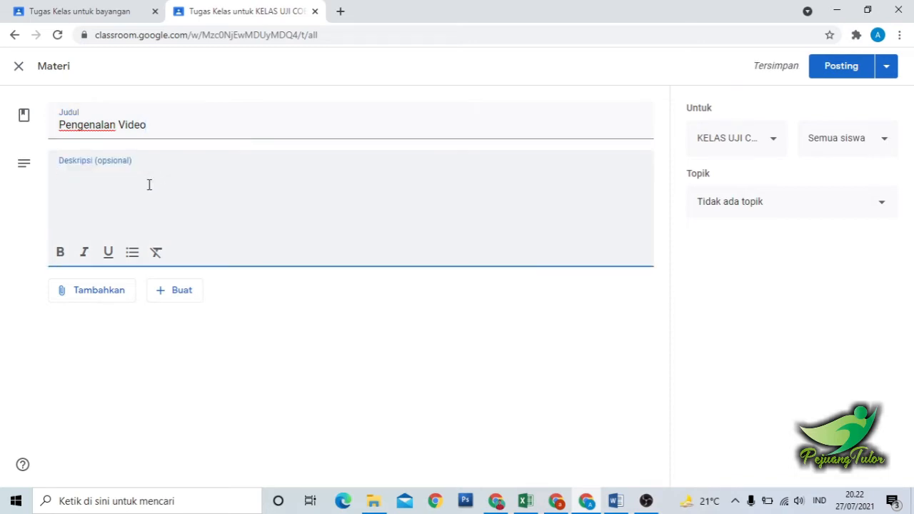
type("Pada")
type("Silahkan ")
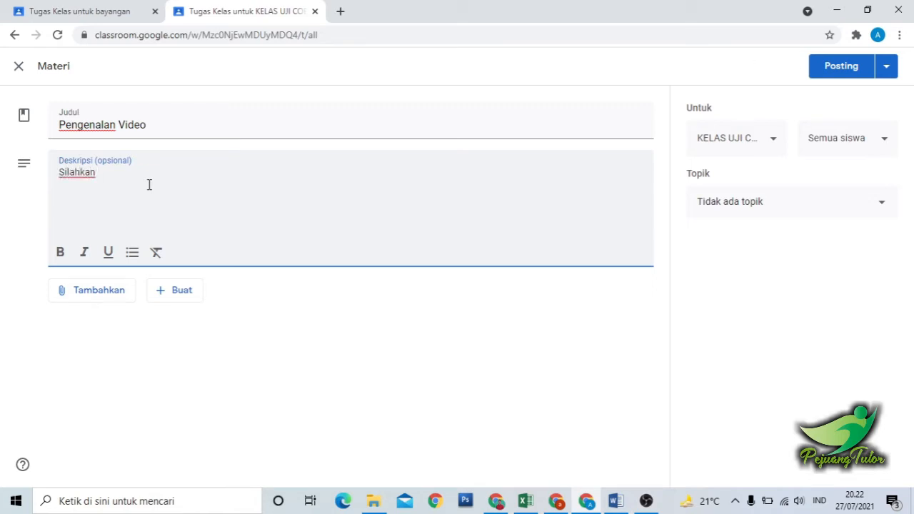
type("baca ")
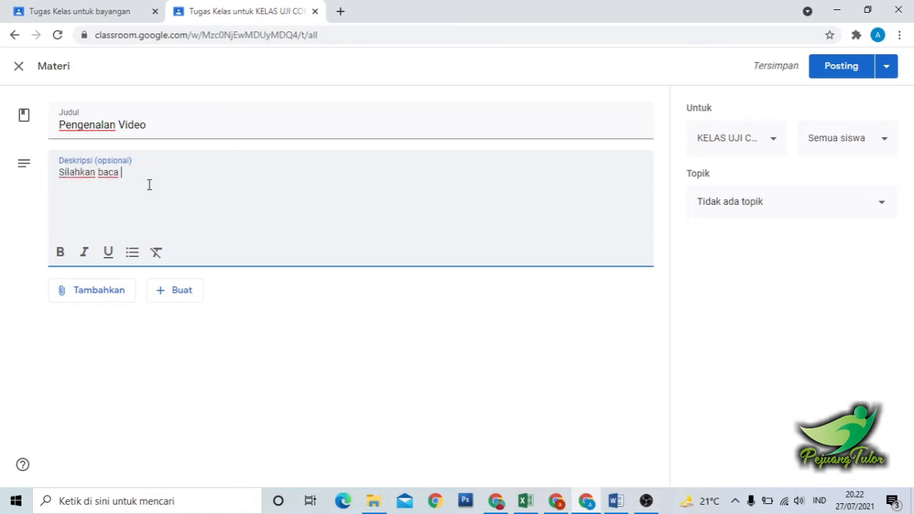
type("materi pada modul ini,")
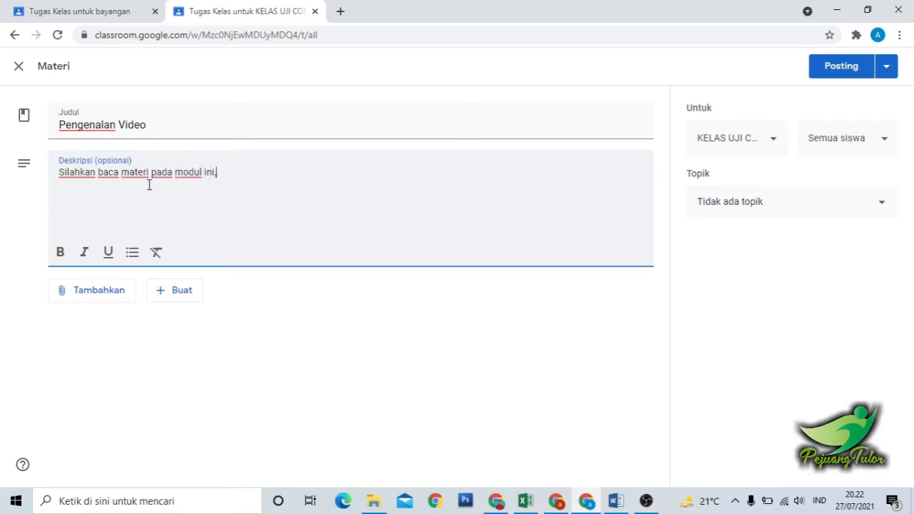
type(" ketika sudah di")
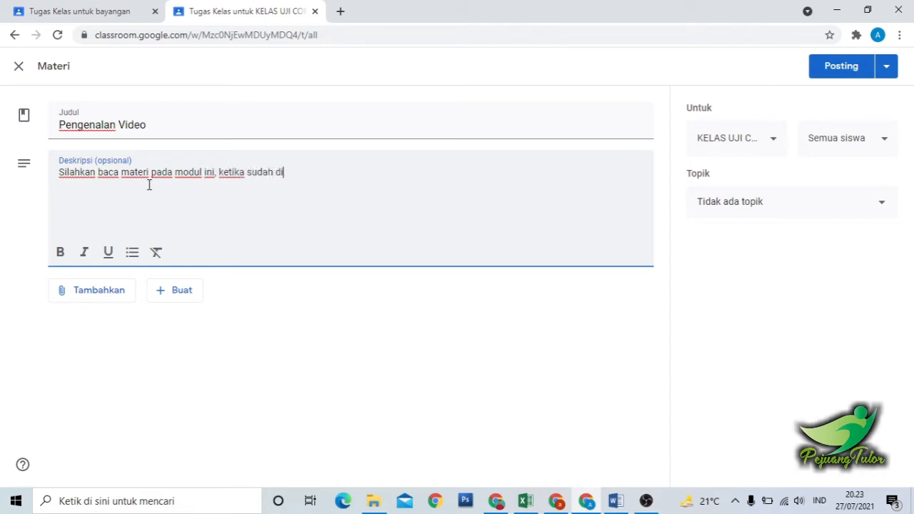
type("baca silahkan")
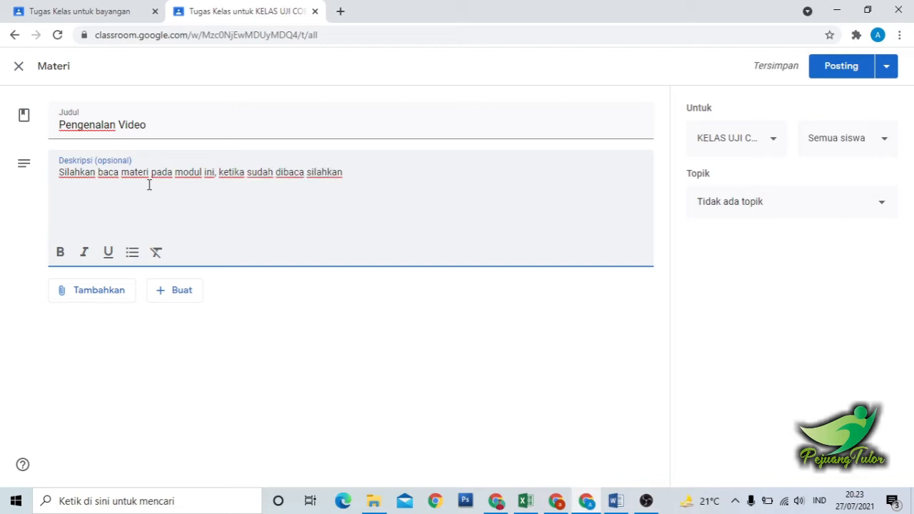
type(" rangkum d")
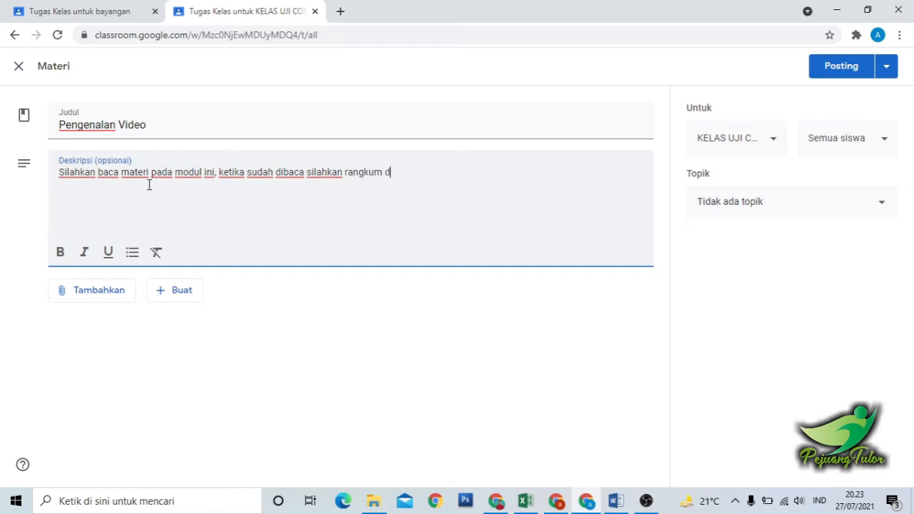
key("BackSpace")
key("BackSpace")
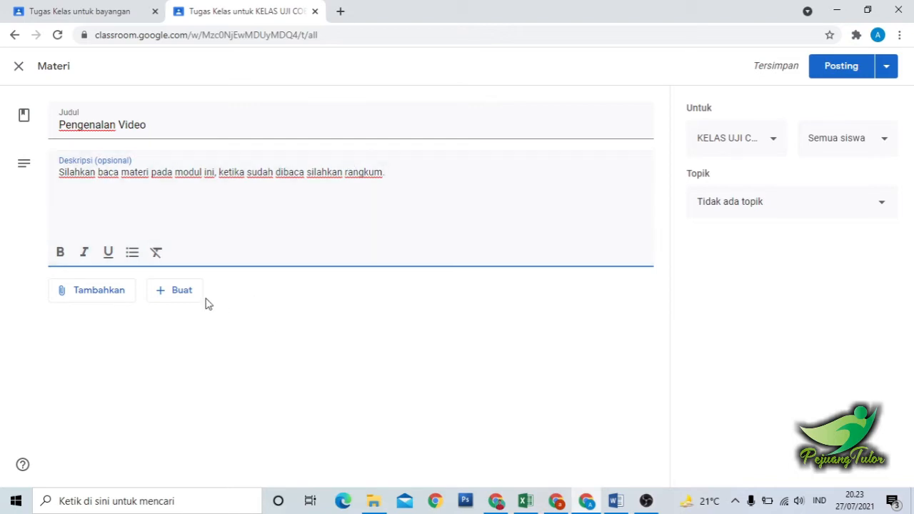
Attach the PDF file modul-alir-proses-multimedia2 from the computer to the material and dismiss the tip about reordering classwork.
left_click(103, 294)
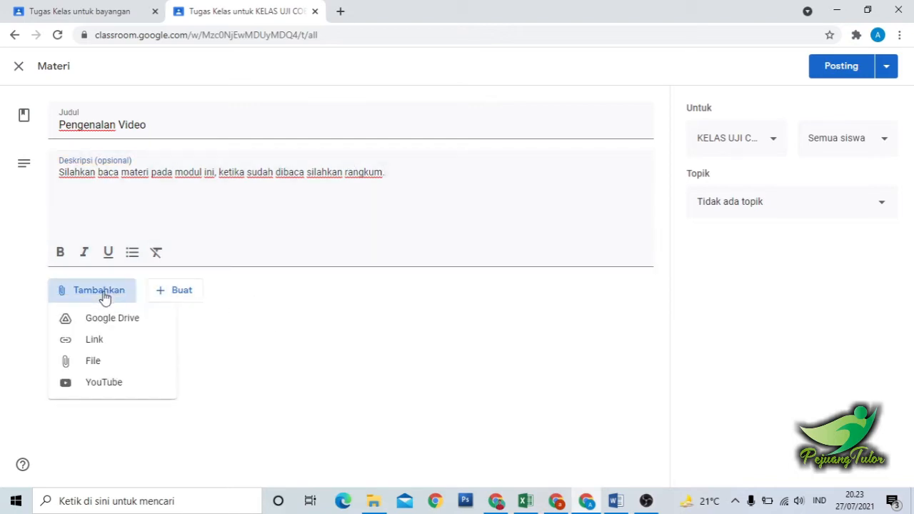
left_click(95, 365)
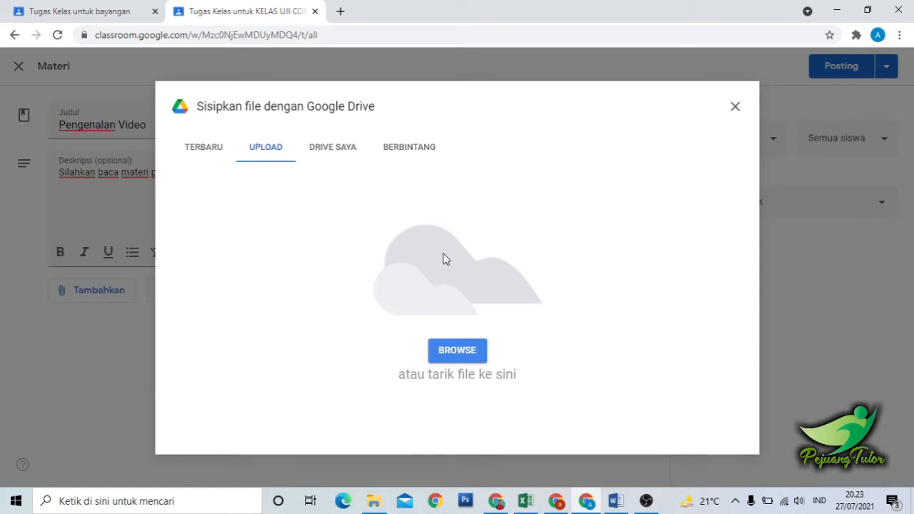
left_click(458, 346)
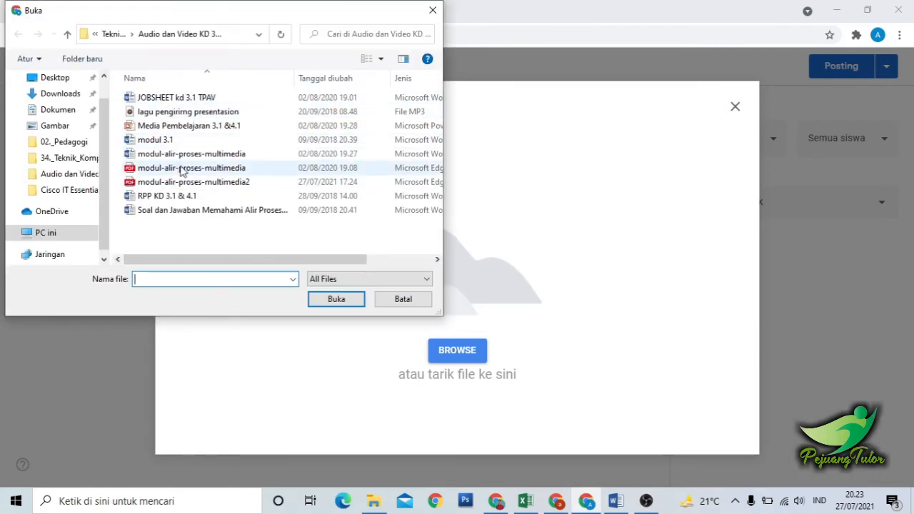
double_click(158, 185)
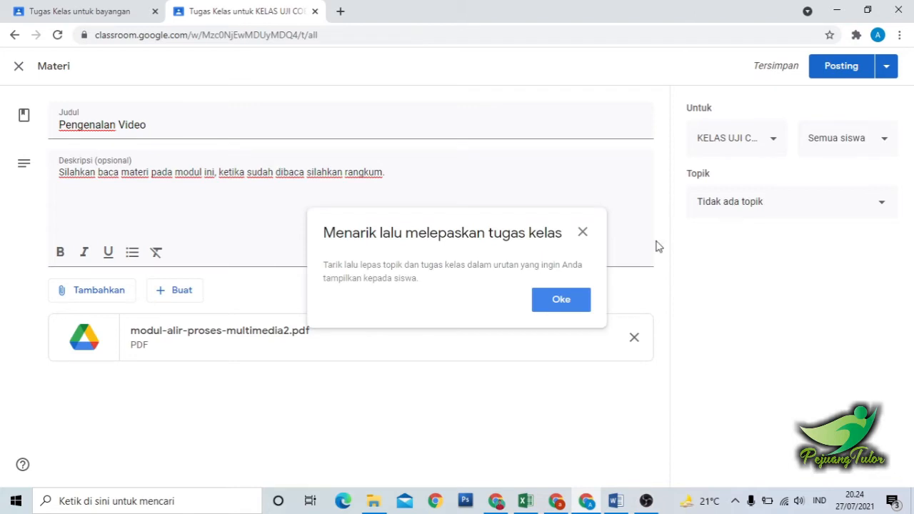
left_click(584, 233)
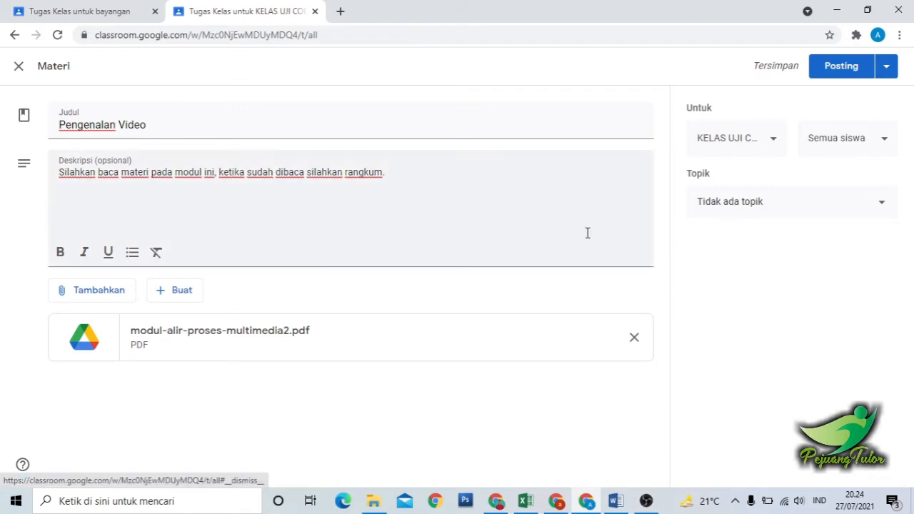
Assign the material to the topic Pertemuan 1 and post it to the class.
left_click(738, 207)
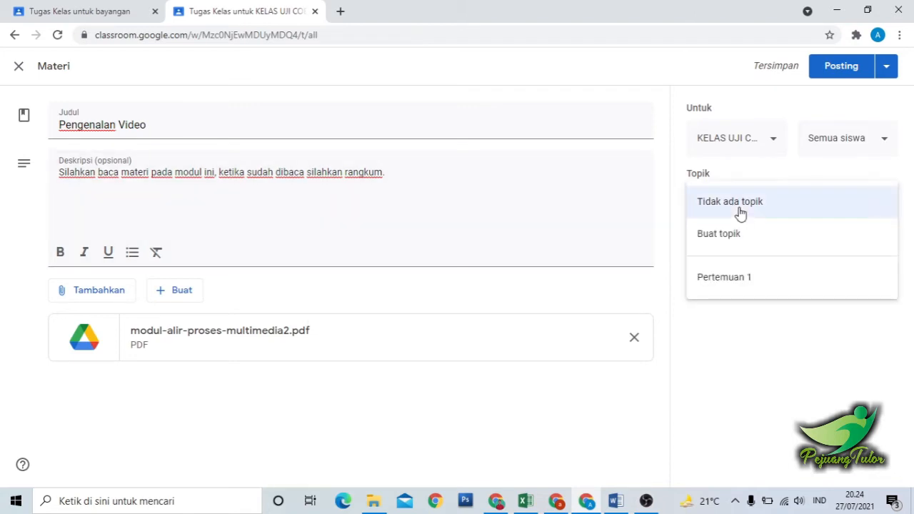
left_click(740, 284)
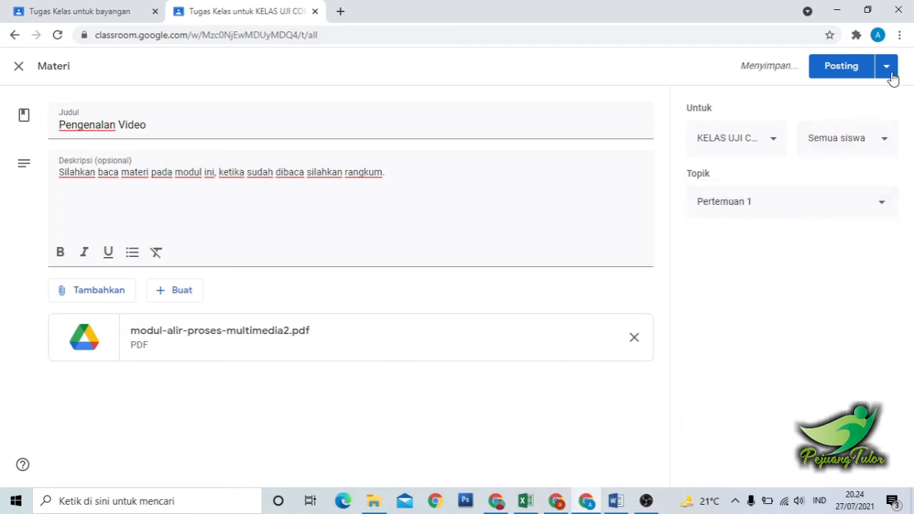
left_click(839, 71)
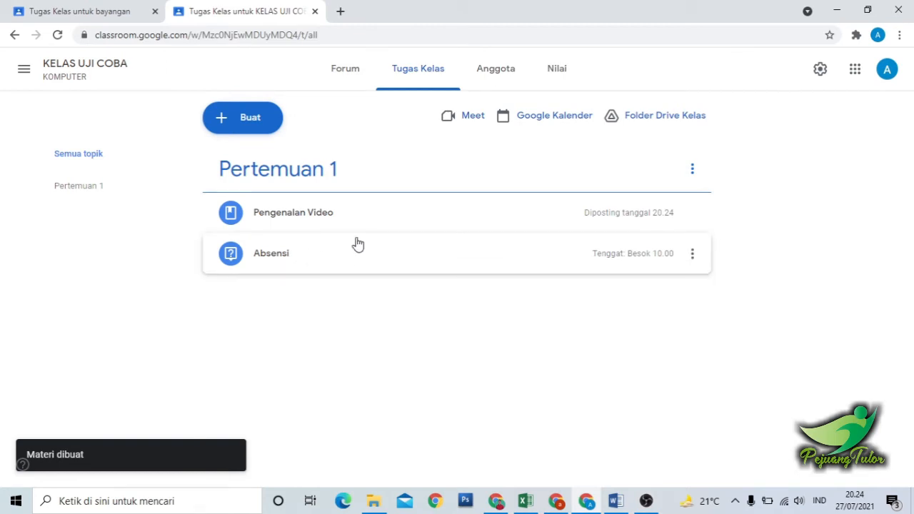
Check the example classwork in the bayangan class and start a new question in KELAS UJI COBA.
left_click(76, 8)
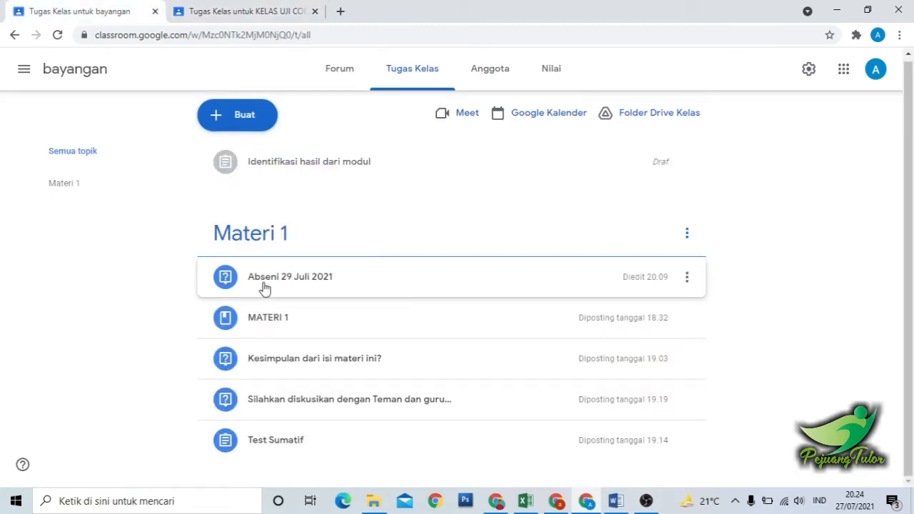
left_click(217, 7)
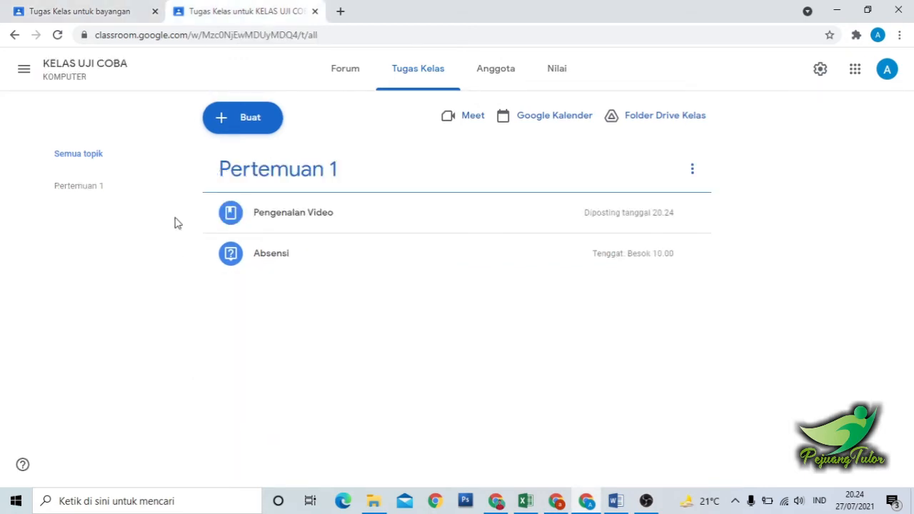
left_click(259, 127)
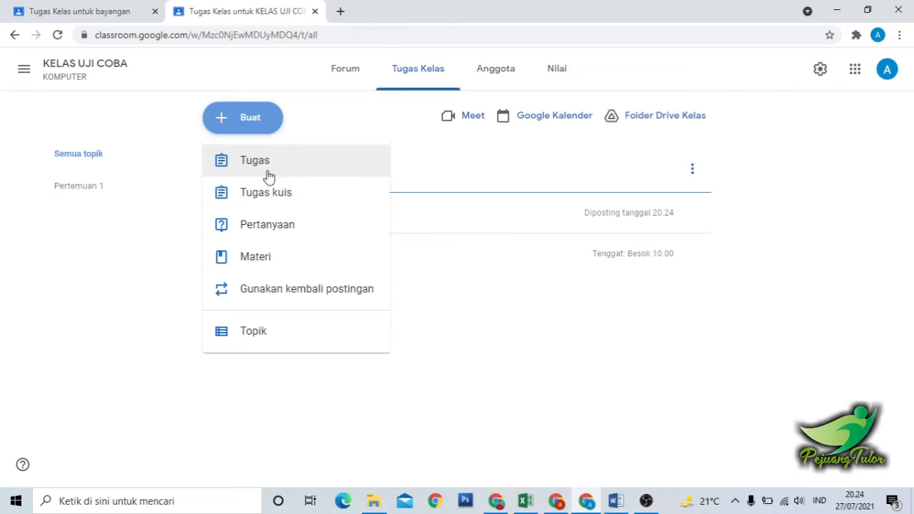
left_click(83, 10)
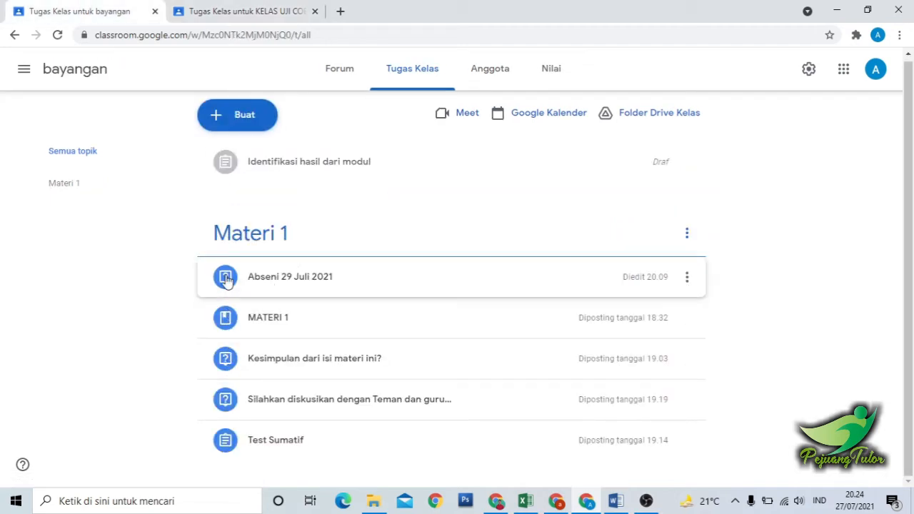
left_click(218, 11)
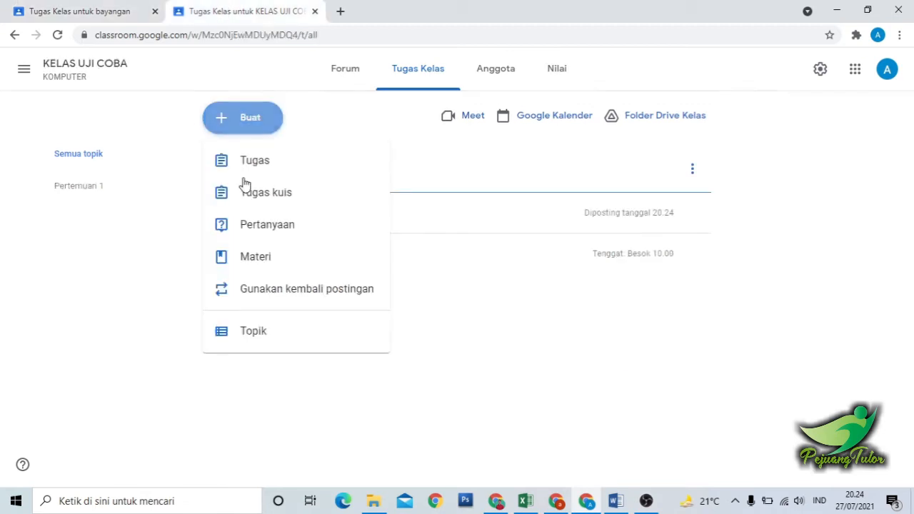
left_click(266, 227)
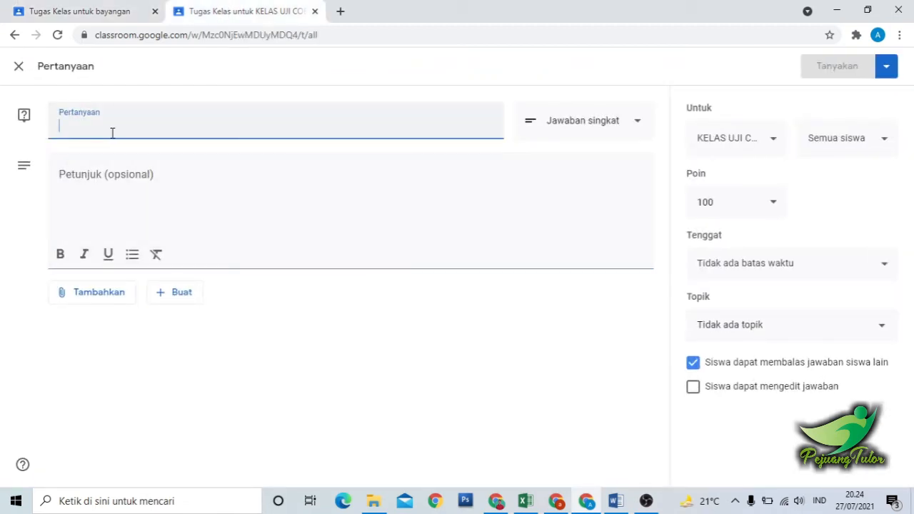
Consult the bayangan class's conclusion question and enter "Kesimpulan hasil dari modul 1" as the new question.
left_click(74, 8)
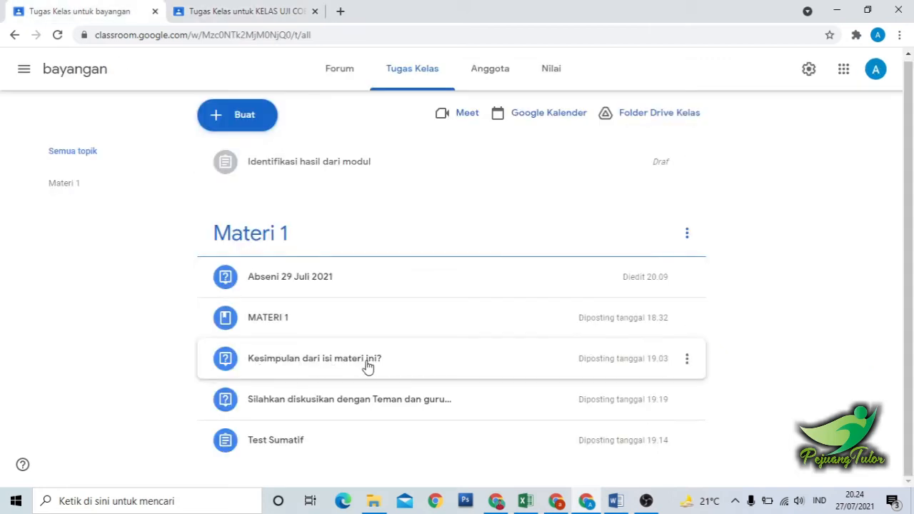
left_click(229, 7)
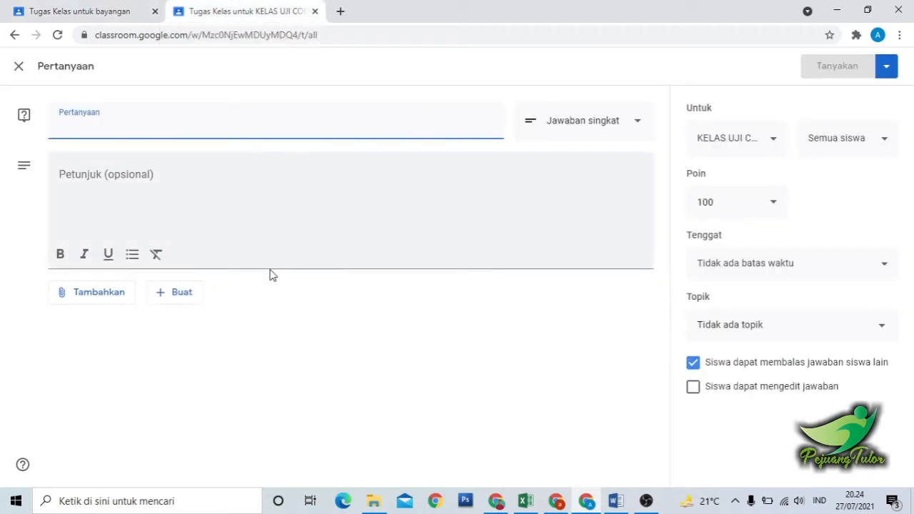
type("K")
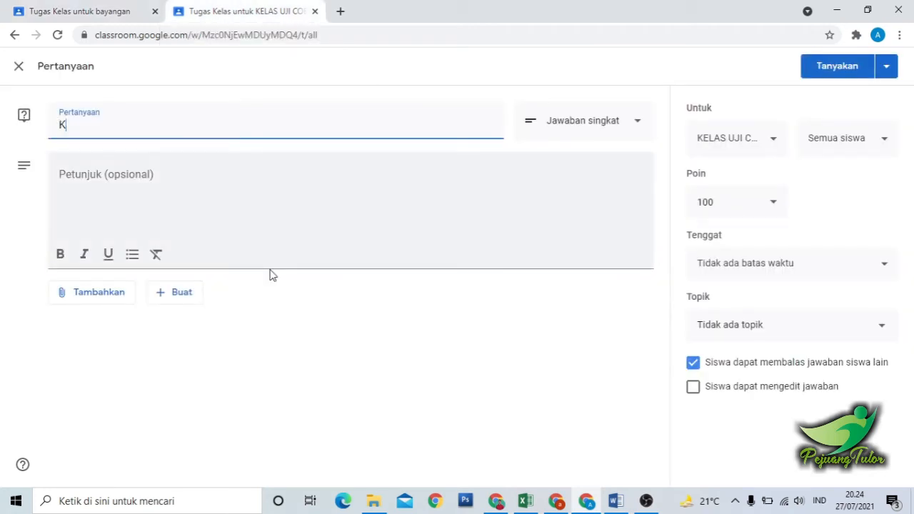
type("esimpulan hasi")
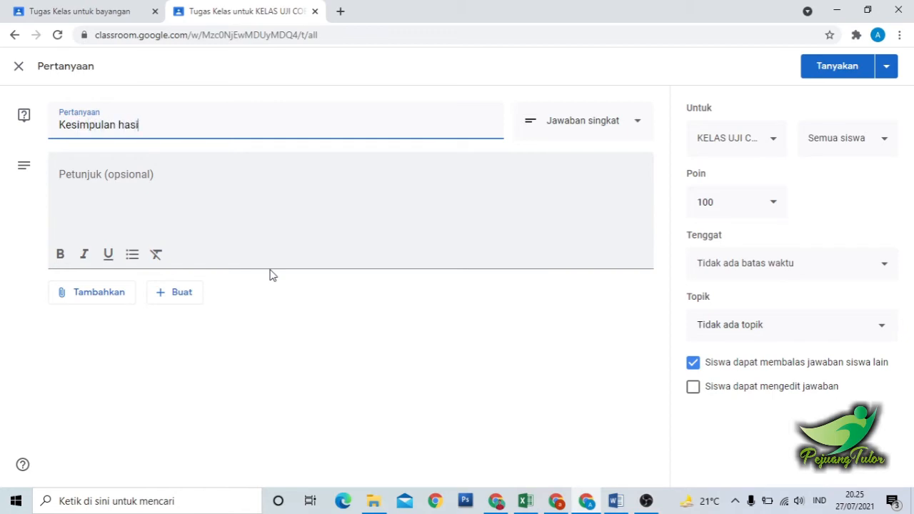
type("r da")
key("BackSpace")
key("BackSpace")
key("BackSpace")
type("l dar")
type("i a")
type("m")
type("odul 1")
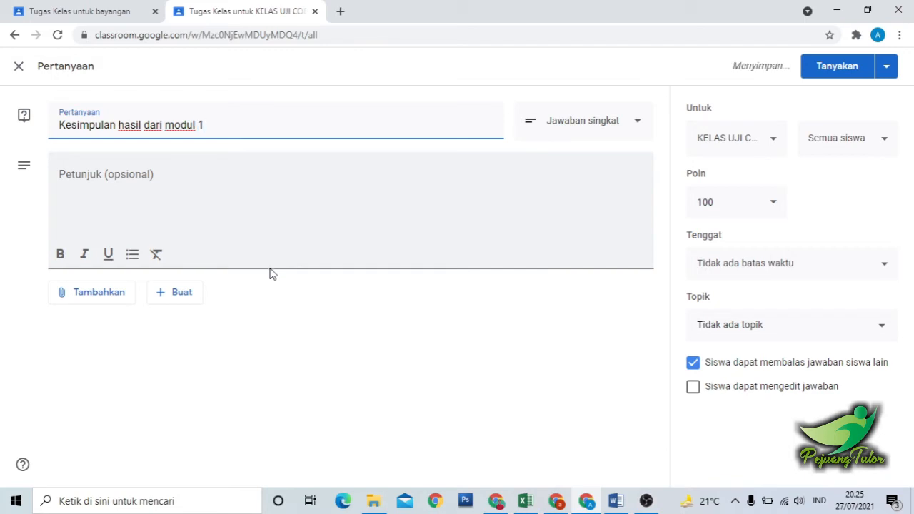
Enter "Silahkan tulis kesimpulan pada materi modul 1. sesuai yang di rangkum" as the question's instructions.
left_click(232, 188)
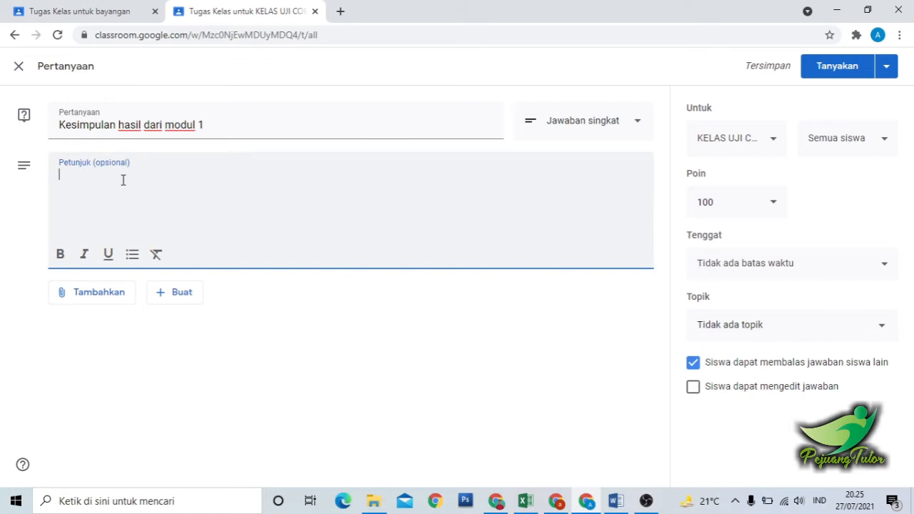
type("Silahka")
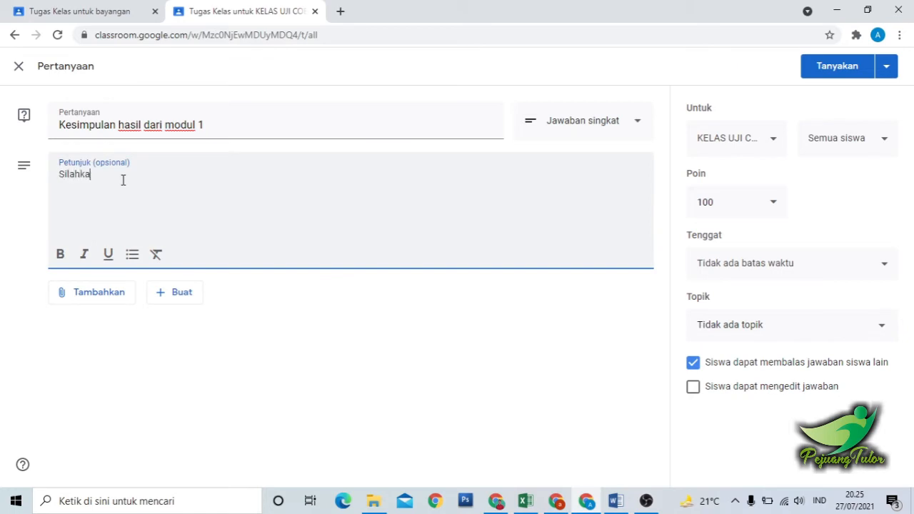
type("n Simpu")
key("BackSpace")
key("BackSpace")
key("BackSpace")
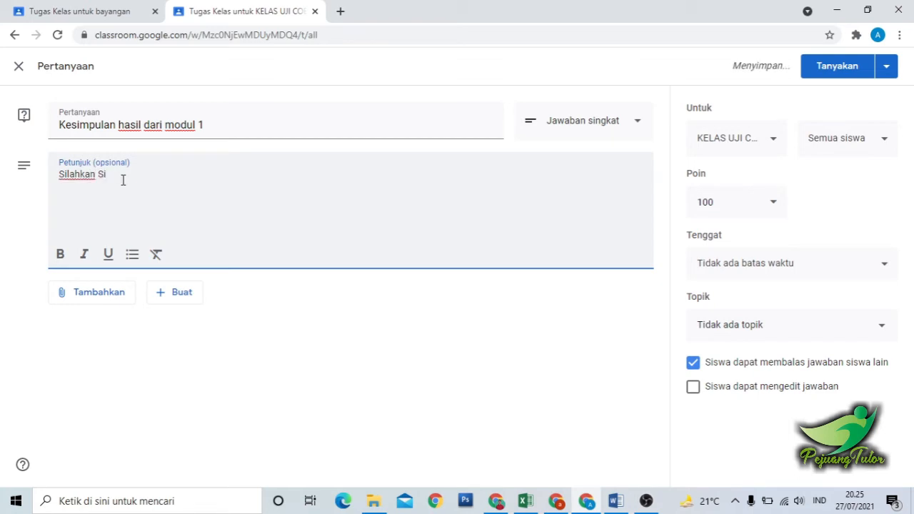
type("isi")
key("BackSpace")
key("BackSpace")
key("BackSpace")
key("BackSpace")
type("tulis kesimpulan ")
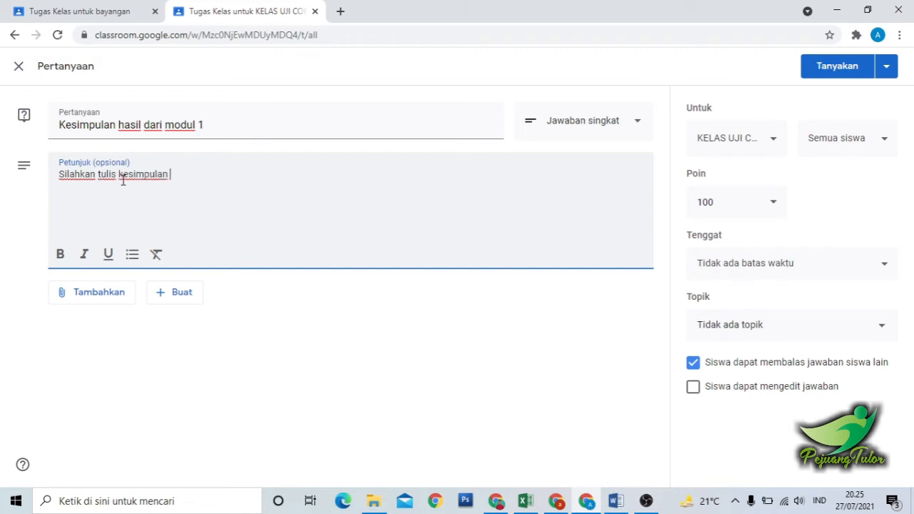
type("pada ")
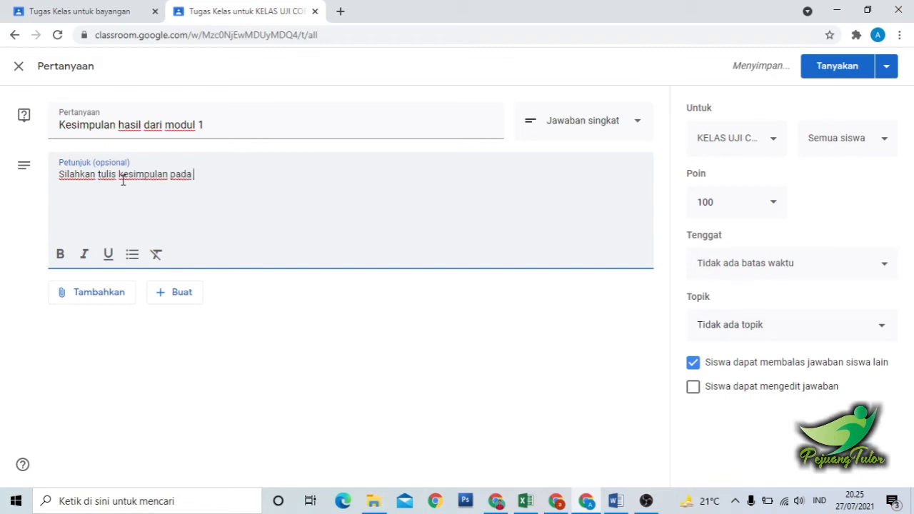
type("materi")
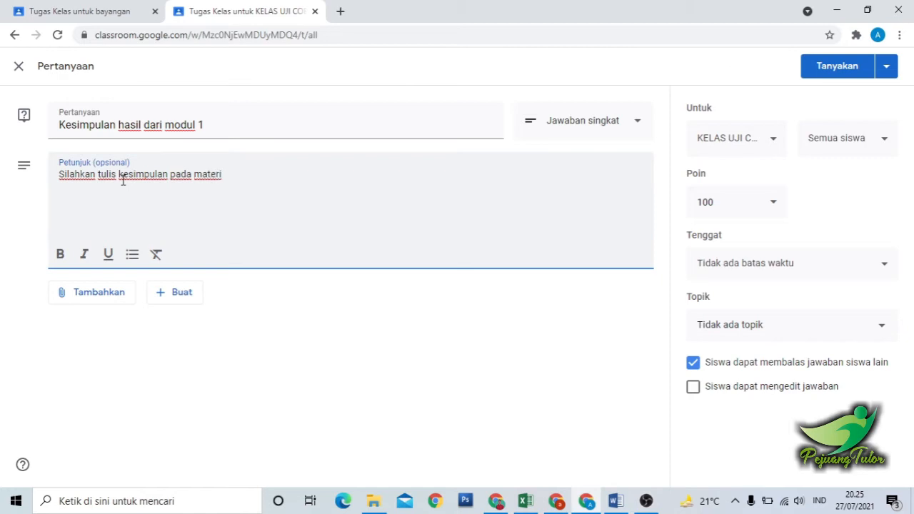
type(" modul 1.")
type("sesuai yang")
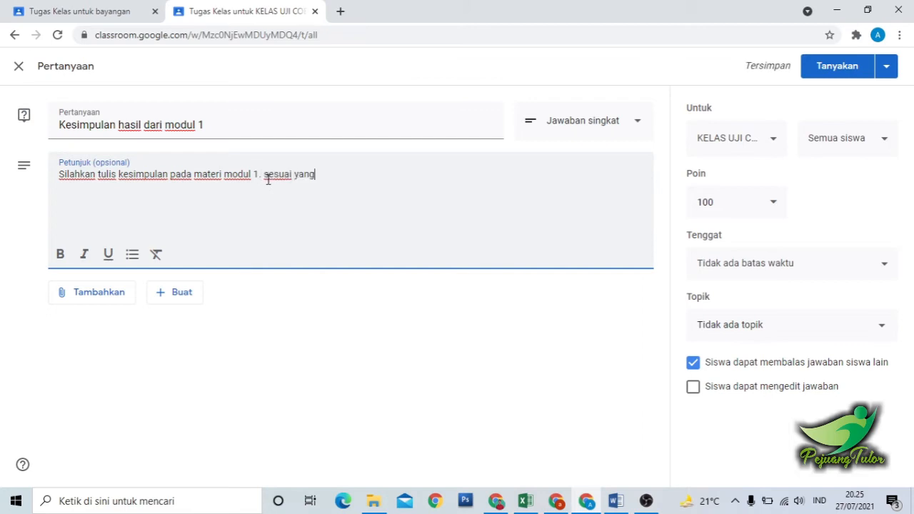
type(" di rangkum")
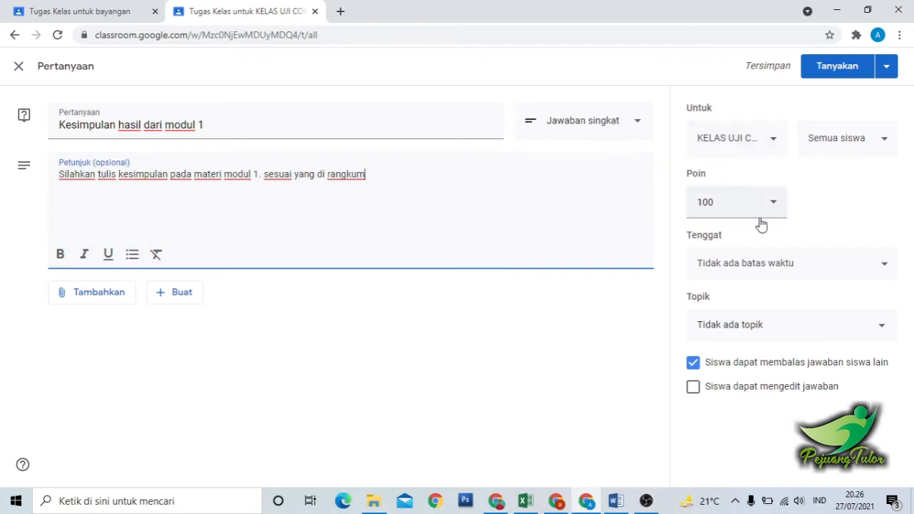
Assign the question to the topic Pertemuan 1 and post it to the class.
left_click(723, 334)
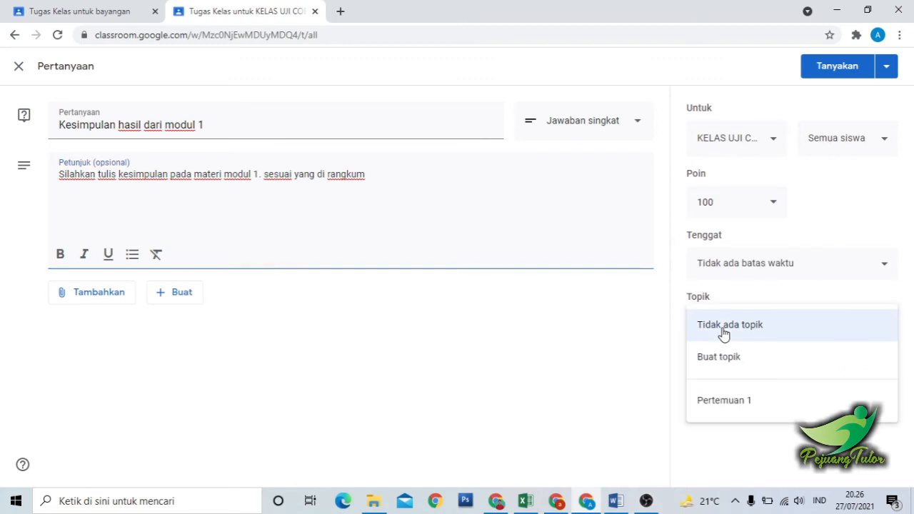
left_click(733, 410)
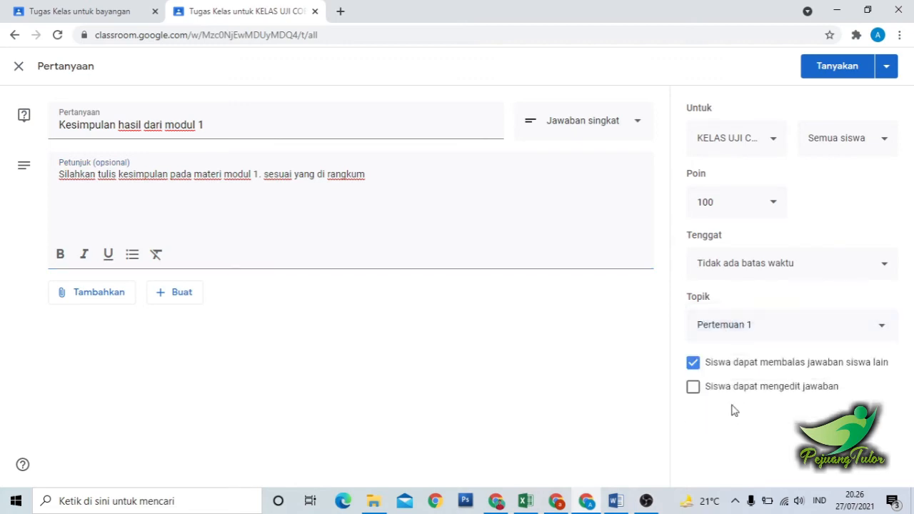
left_click(828, 76)
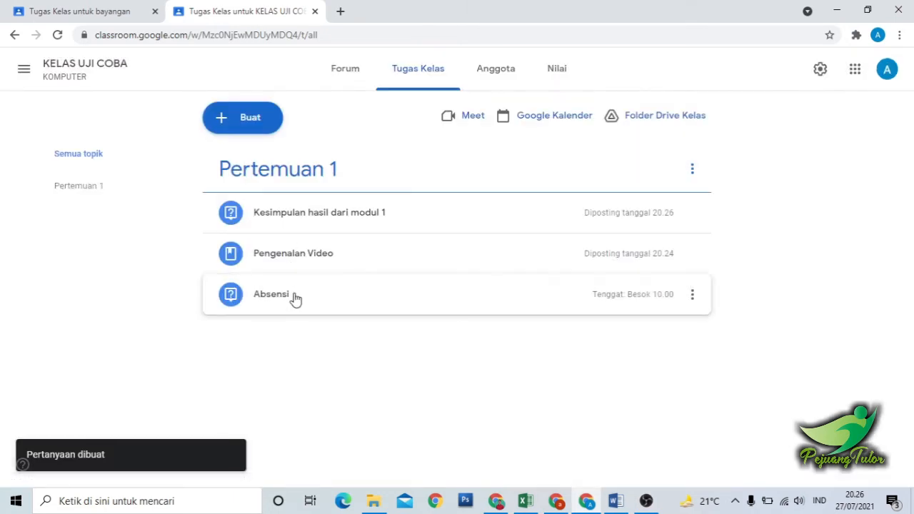
Check the discussion question in the bayangan class and start another new question in KELAS UJI COBA.
left_click(102, 10)
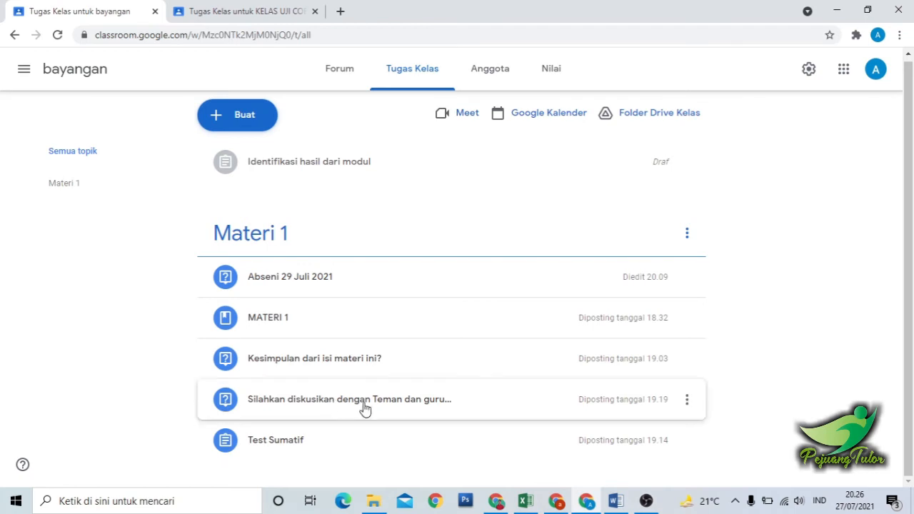
left_click(214, 9)
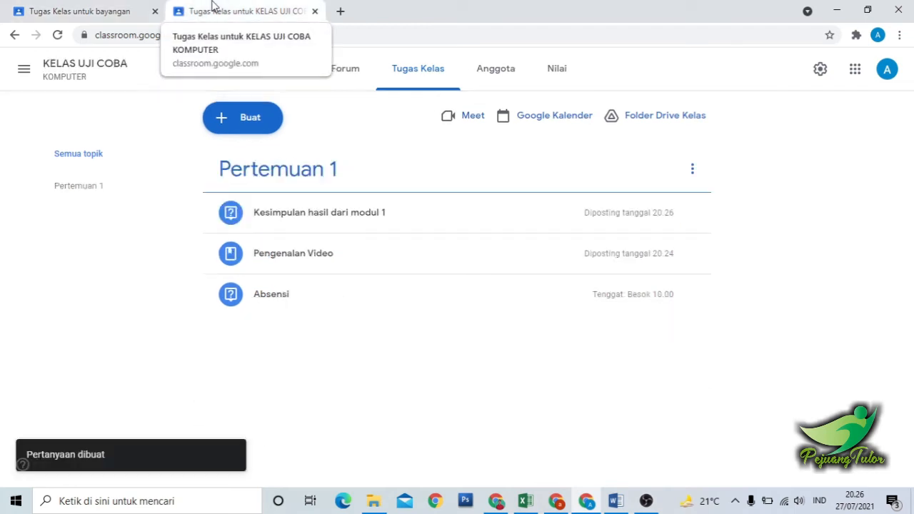
left_click(252, 127)
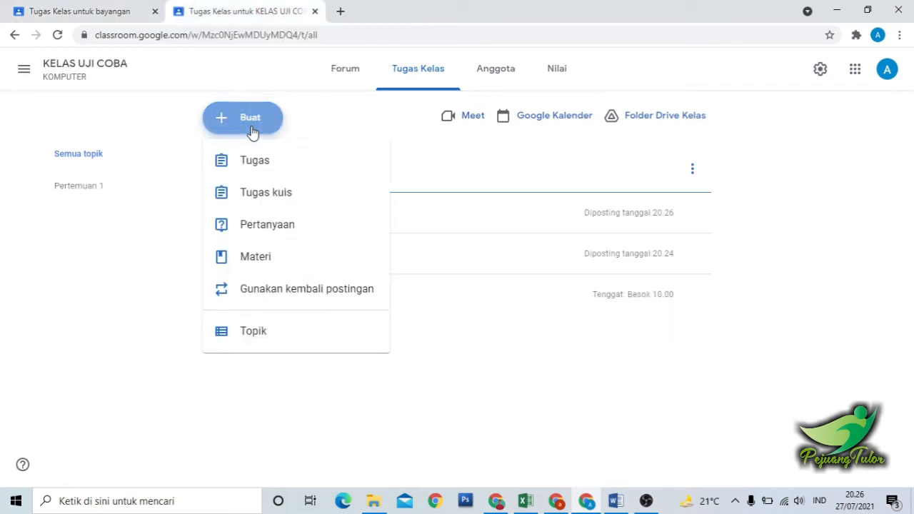
left_click(278, 238)
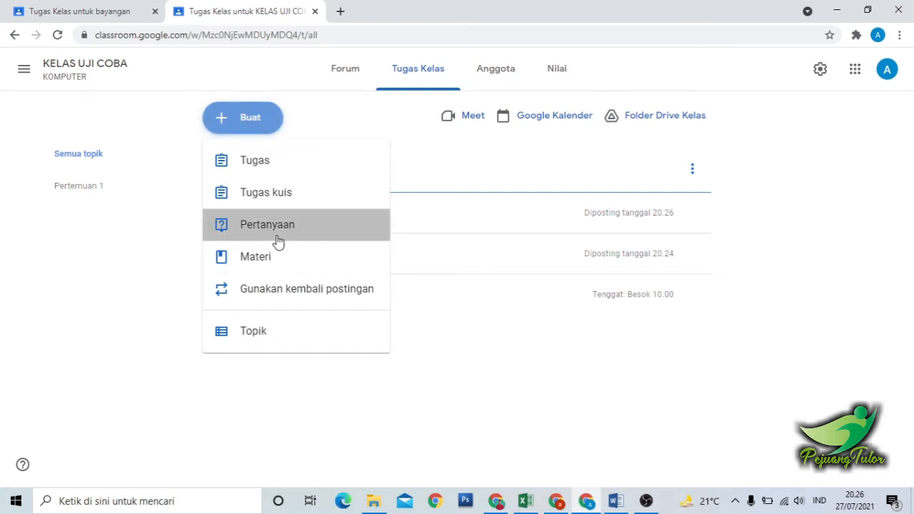
Enter "Silahkan diskusikan bersama teman dan guru, mengenai isi dari materi yang telah kalian pelajari" as the question.
type("S")
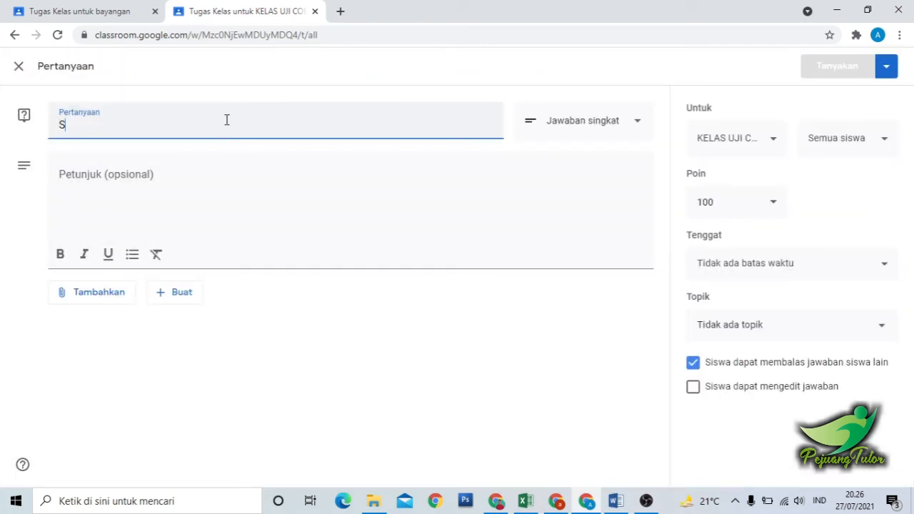
type("ilahkan siskusi")
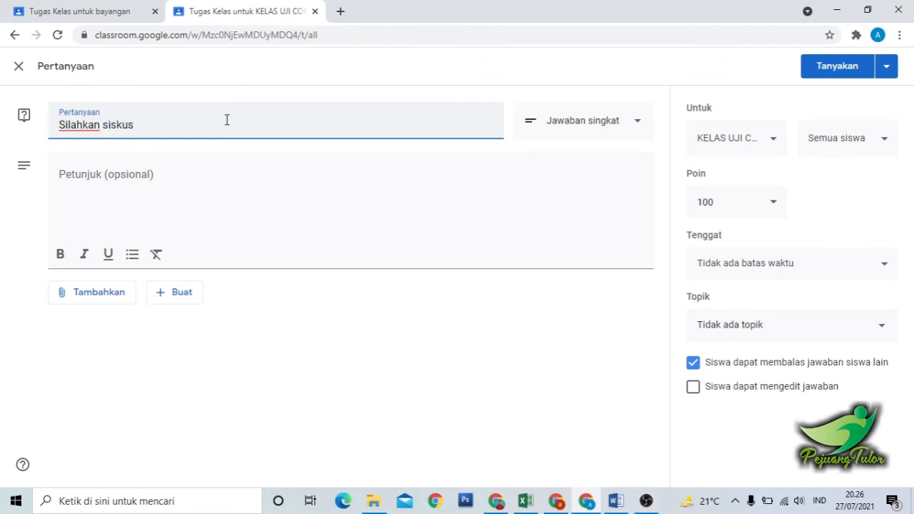
key("BackSpace")
key("BackSpace")
key("BackSpace")
key("BackSpace")
key("BackSpace")
type("diskusikan berama")
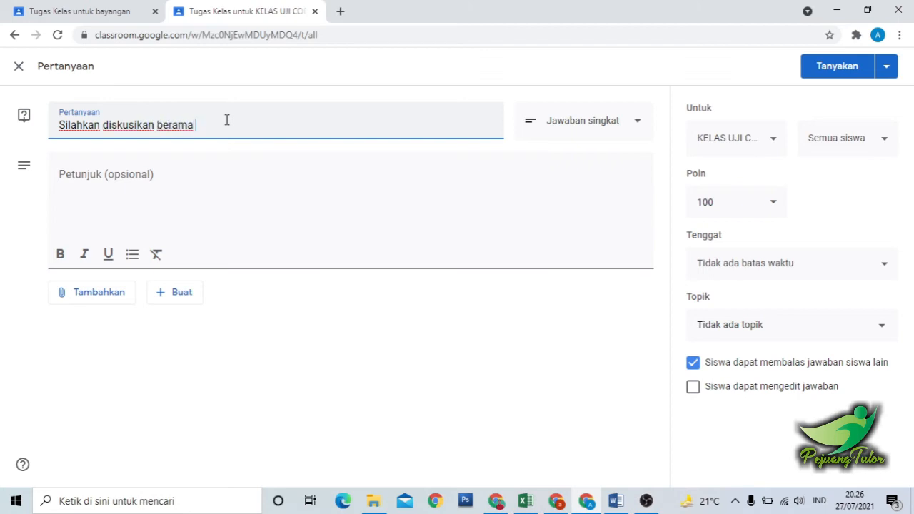
type(" teman dan guru, mengena")
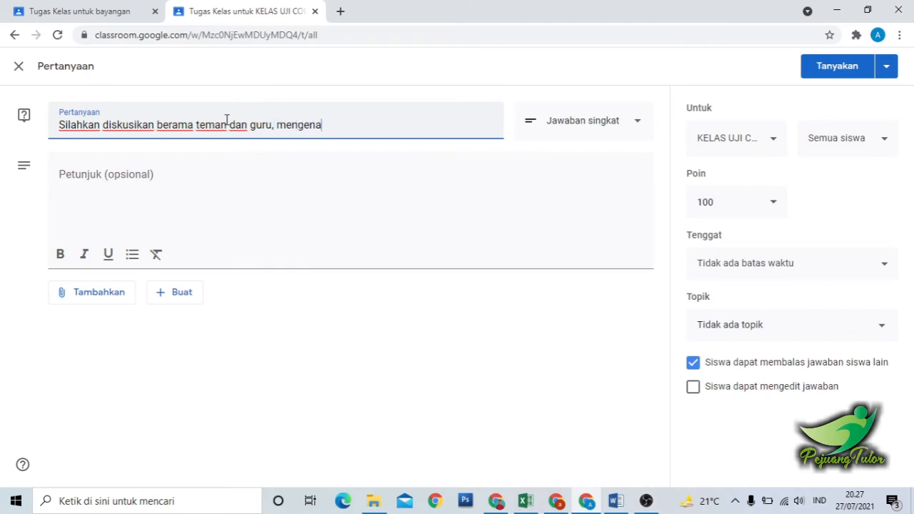
type("i sisi dari")
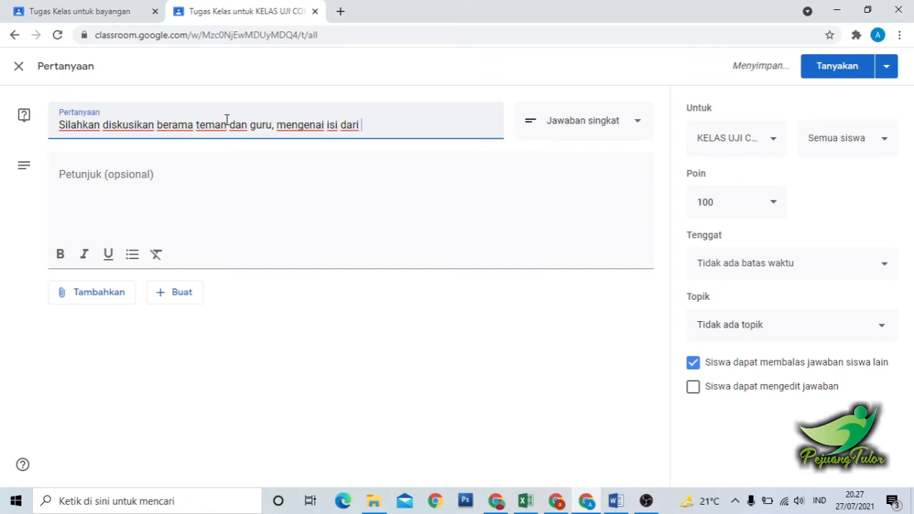
left_click(173, 124)
type("s")
left_click(395, 125)
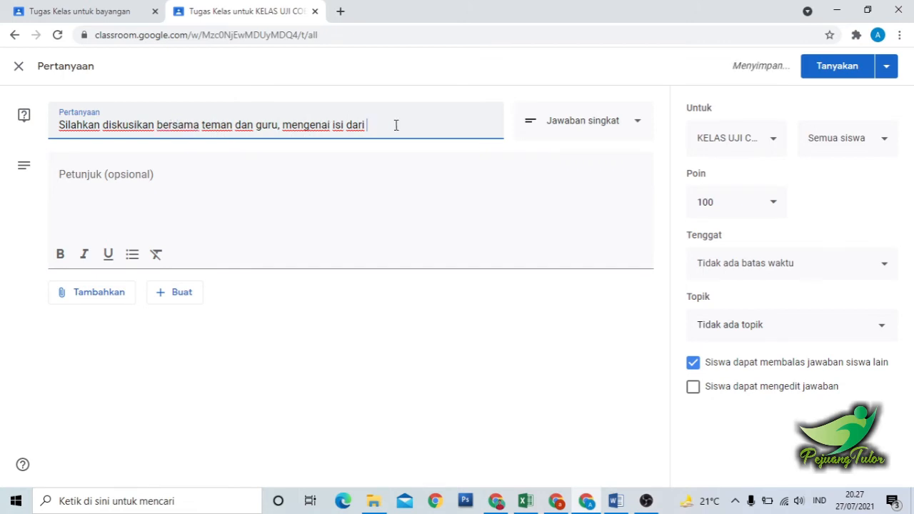
type("materi y")
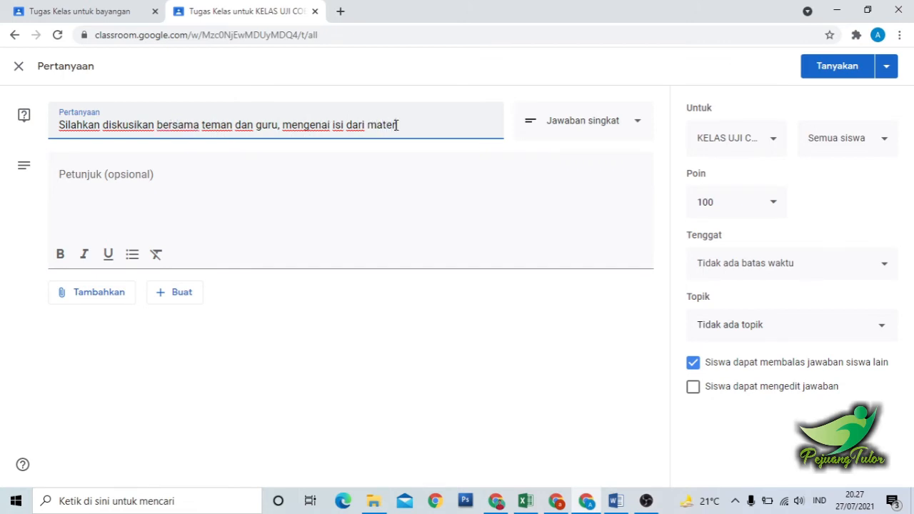
type("ang telah kalia")
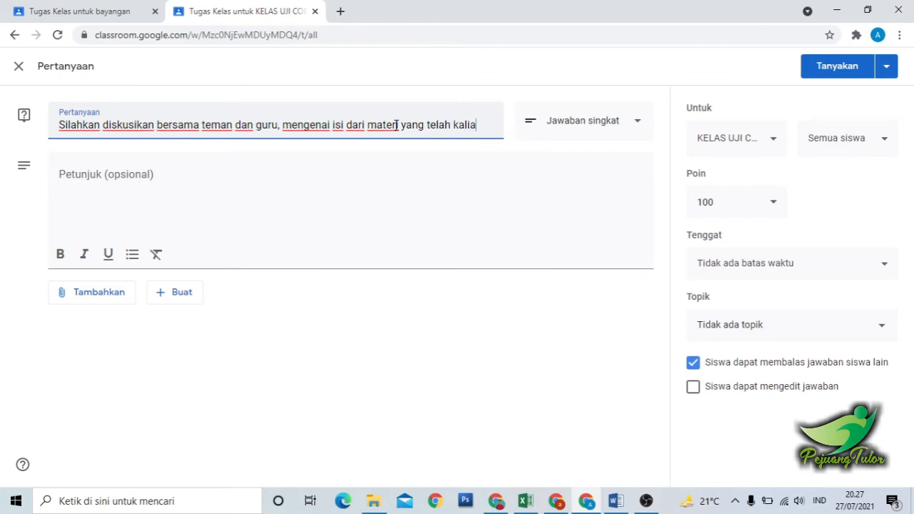
type("n pela")
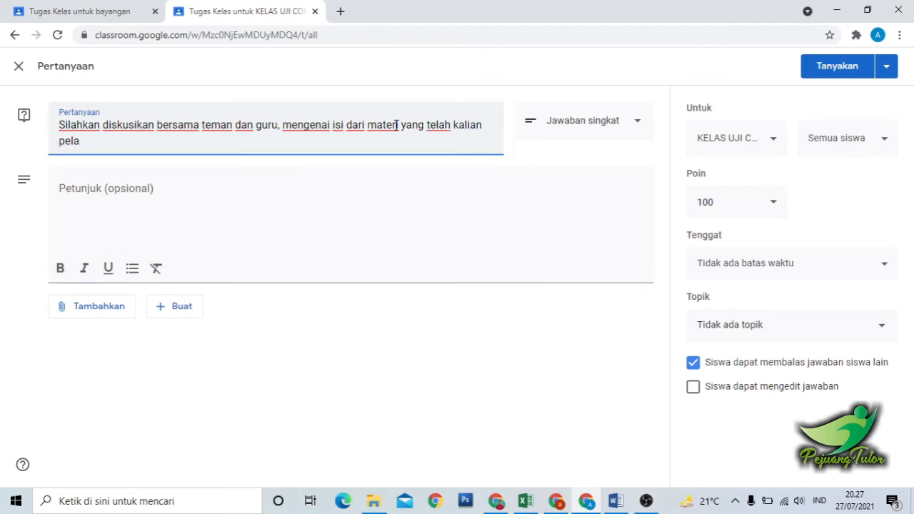
type("sjari")
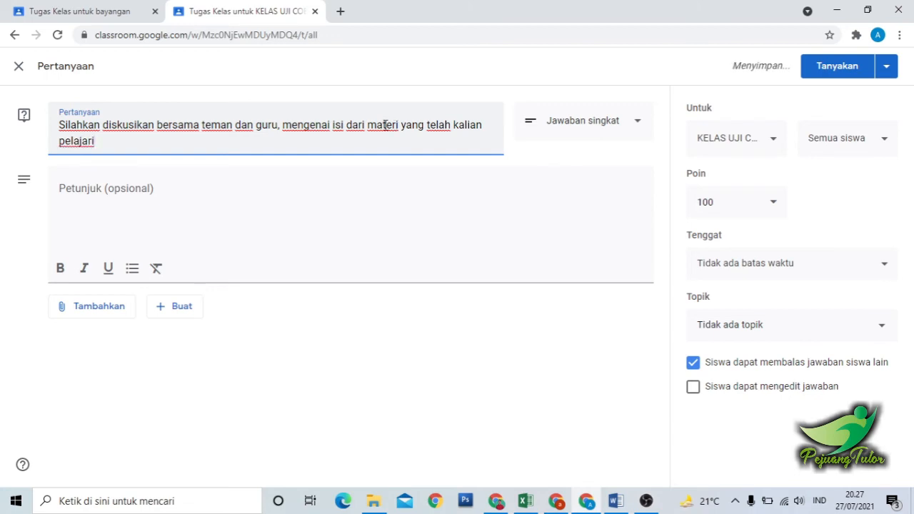
Start the question's instructions with "Peserta didik berdiskusi bersama teman dan guru, mengenai pembelajaran pada materi ini,".
left_click(309, 192)
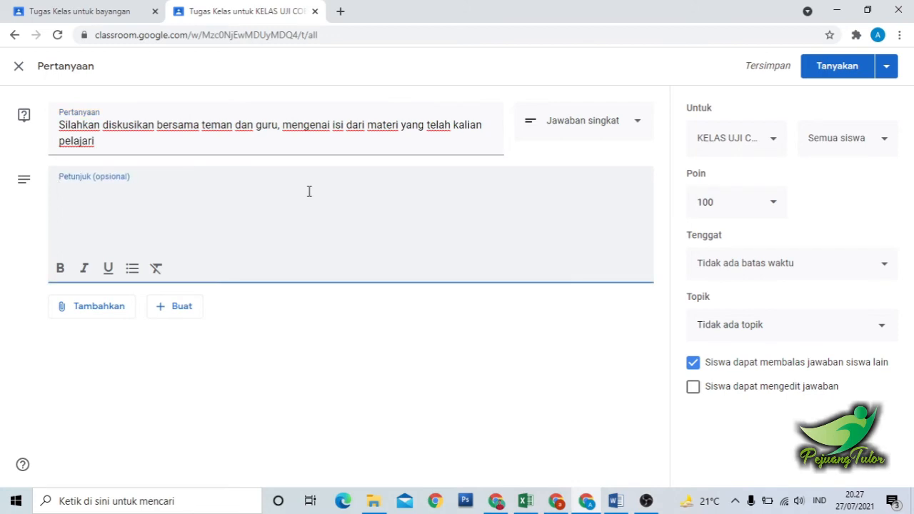
type("Peserta didik")
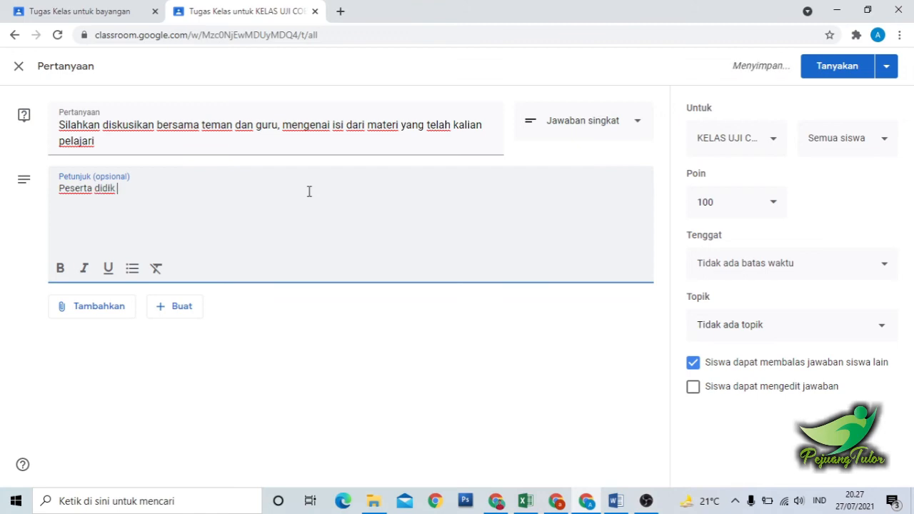
type(" berdis")
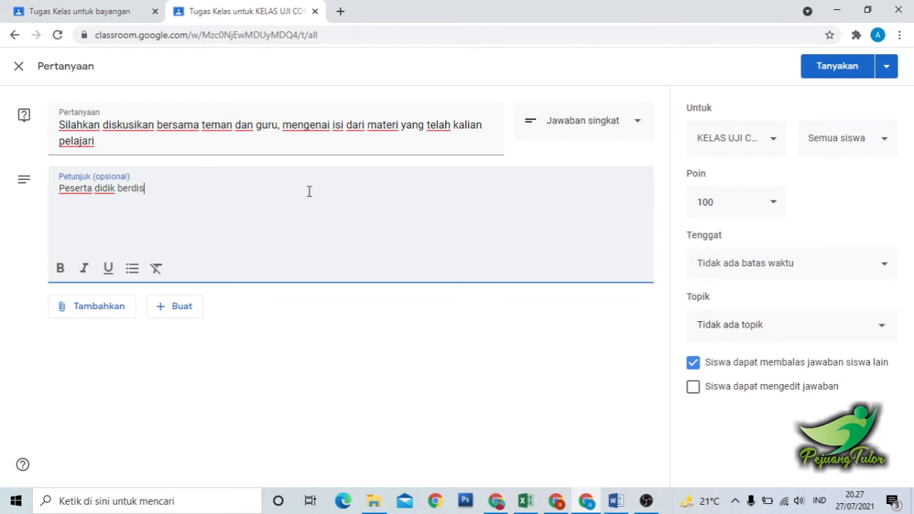
type("kusi bersama tem")
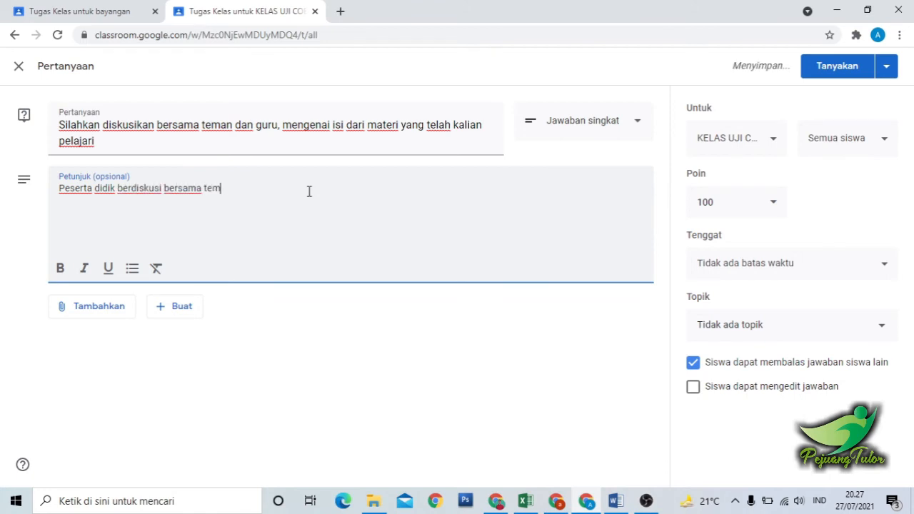
type("an dan gur")
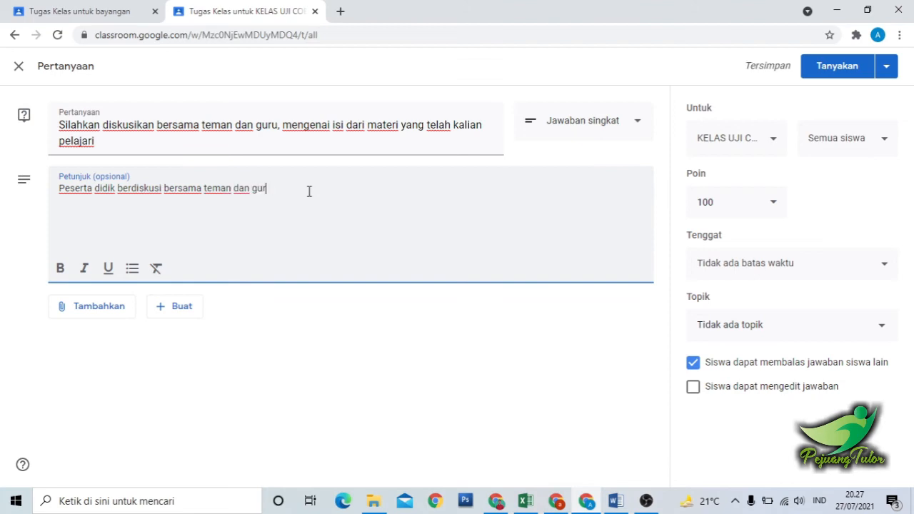
type("u, mengena")
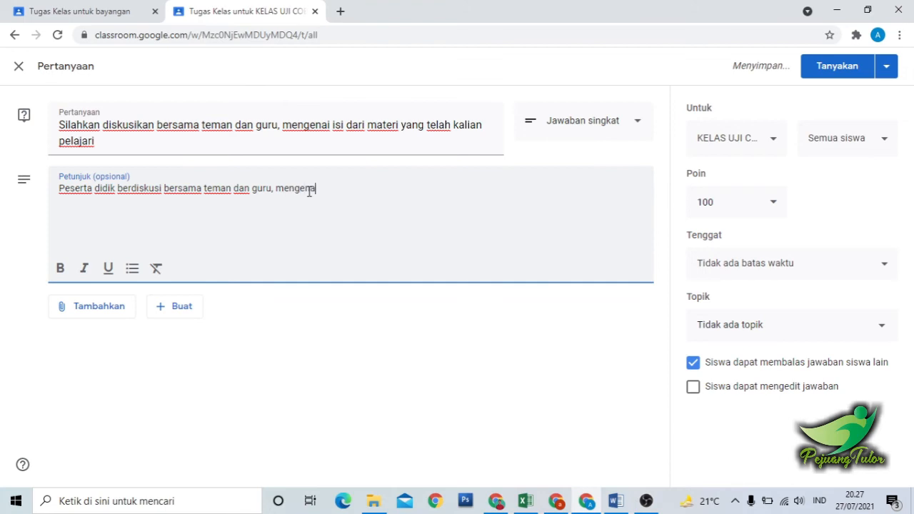
type("i pembelajaran pada ")
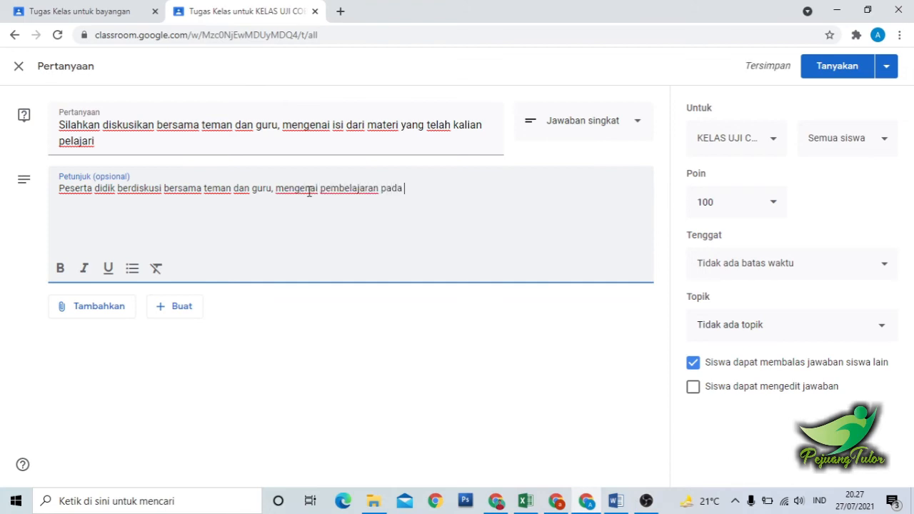
type("materi ini, dan")
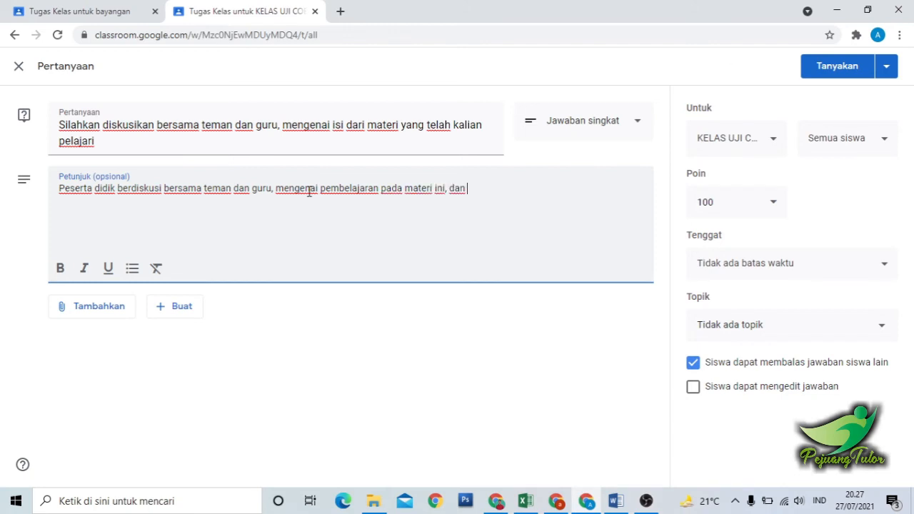
key("BackSpace")
key("BackSpace")
key("BackSpace")
Complete the instructions with "siswa dan guru boleh menanggapi pertanyaan yang di lontarakn oleh siswa lain.".
type("siswa dan guru b")
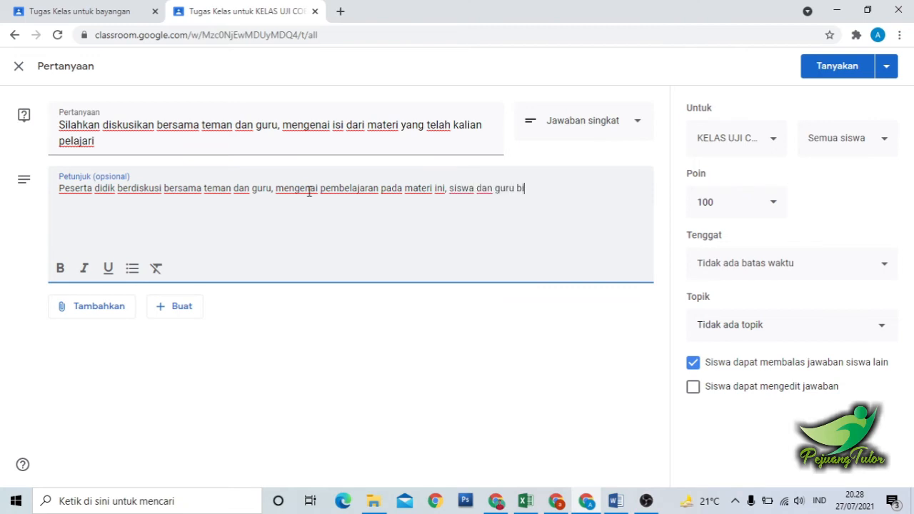
type("oleh menanggapi")
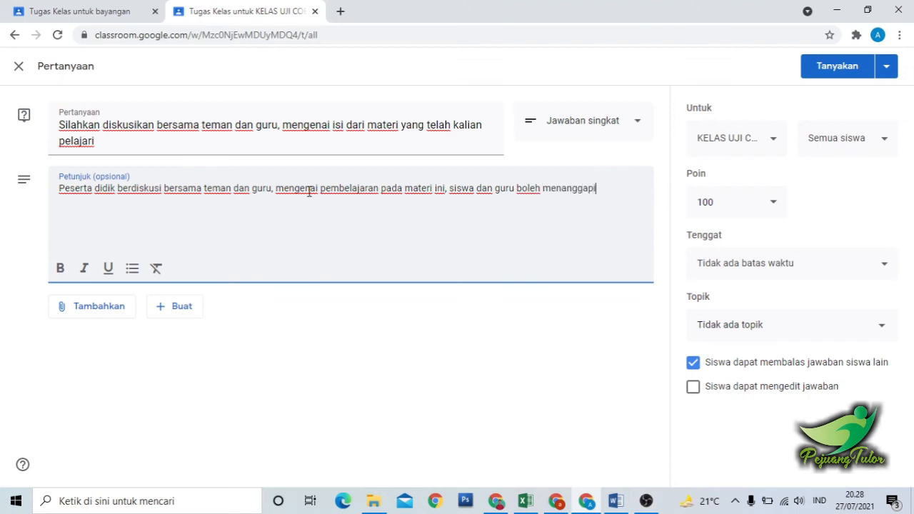
type(" pert")
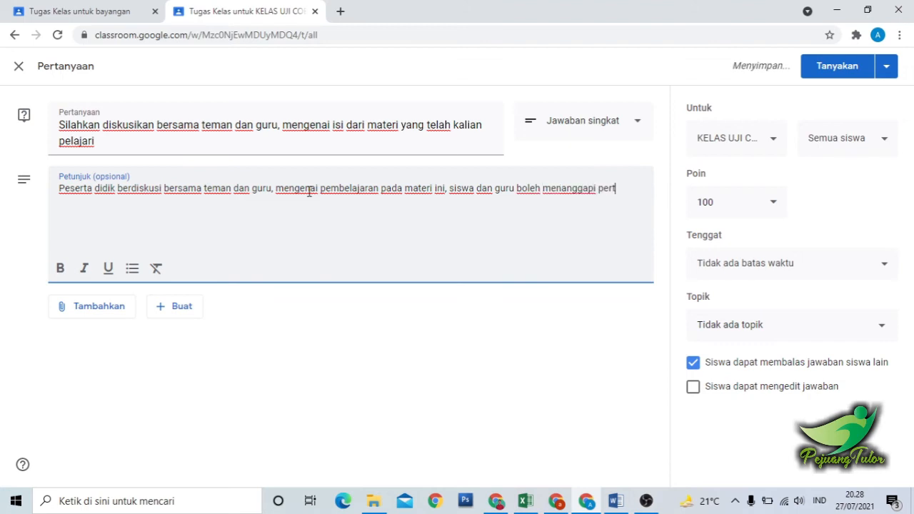
type("anyaan yan")
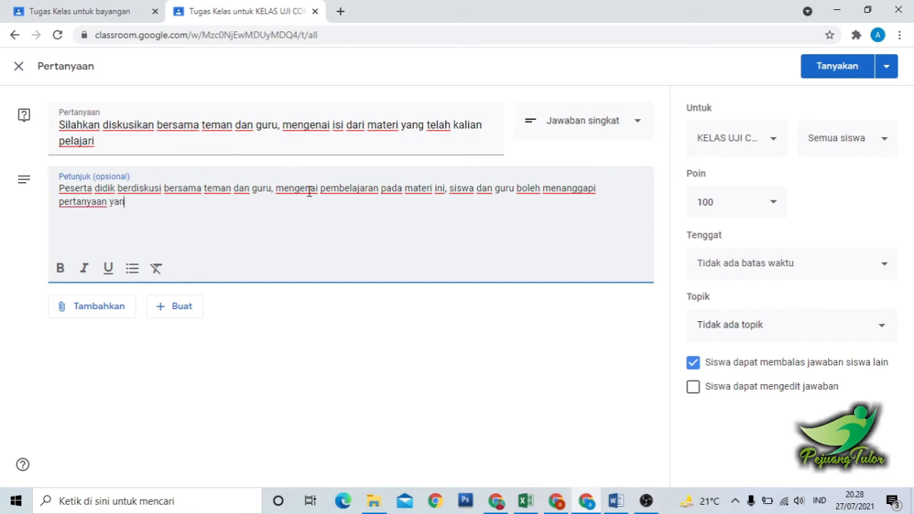
type("g di lont")
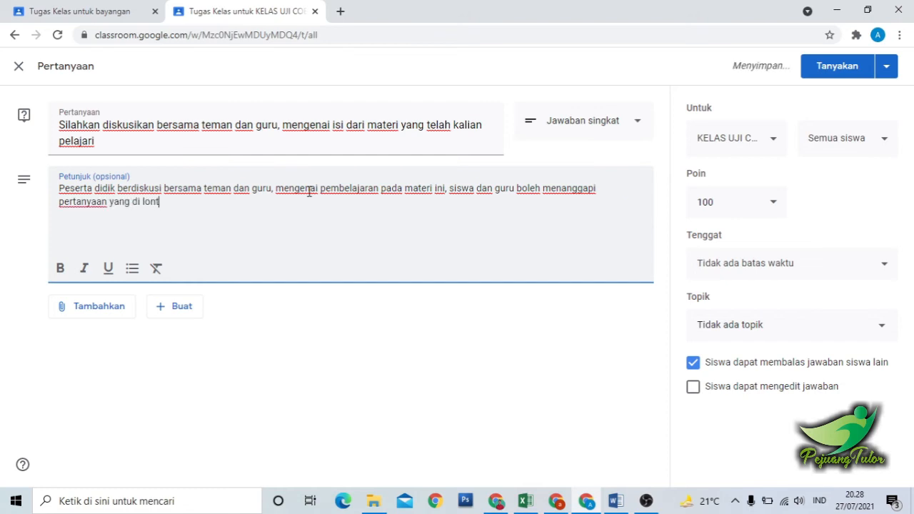
type("arakn ol")
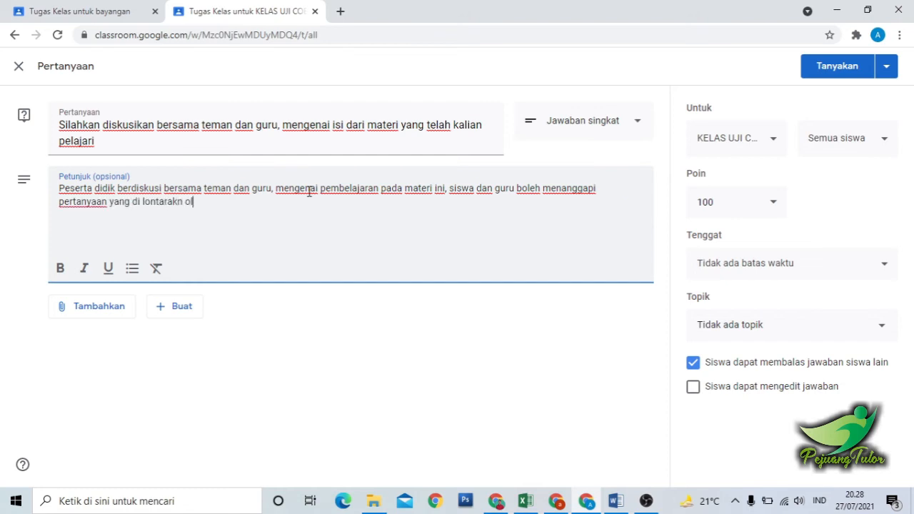
type("eh siswa lain")
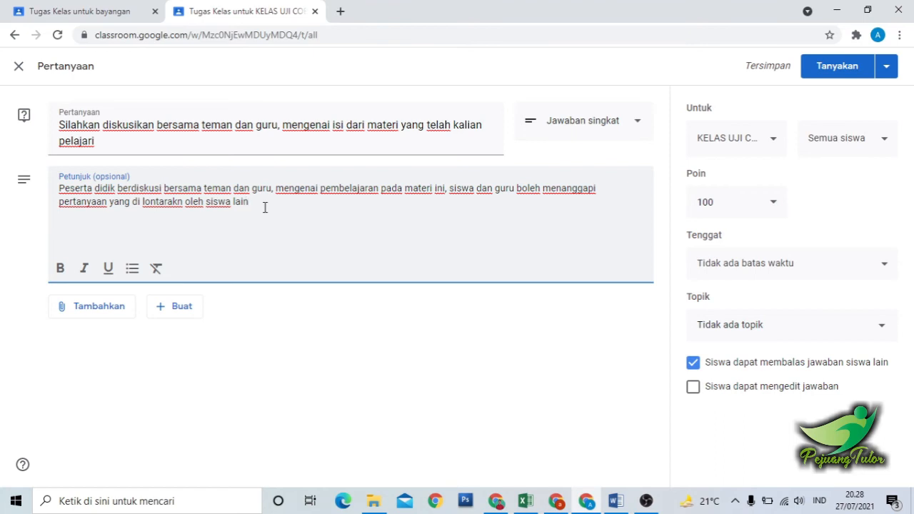
type(".")
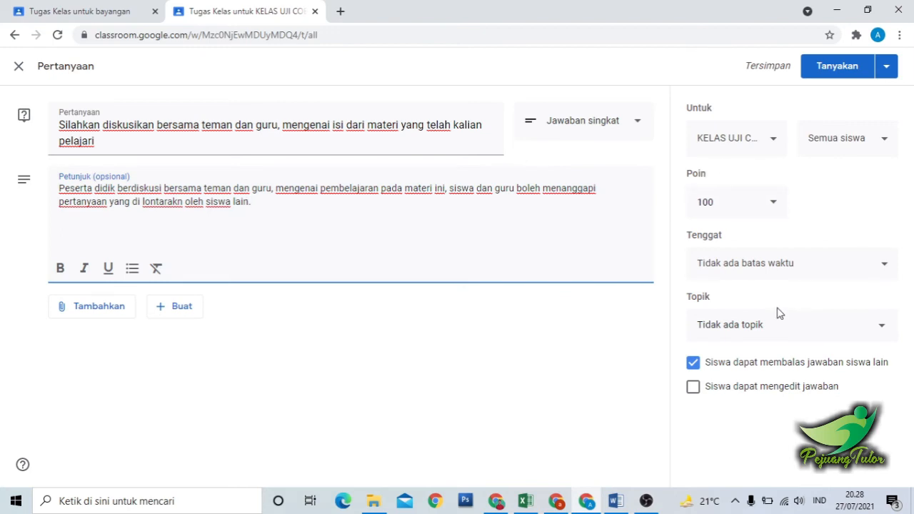
Post the discussion question under the topic Pertemuan 1, with students allowed to edit their answers.
left_click(737, 335)
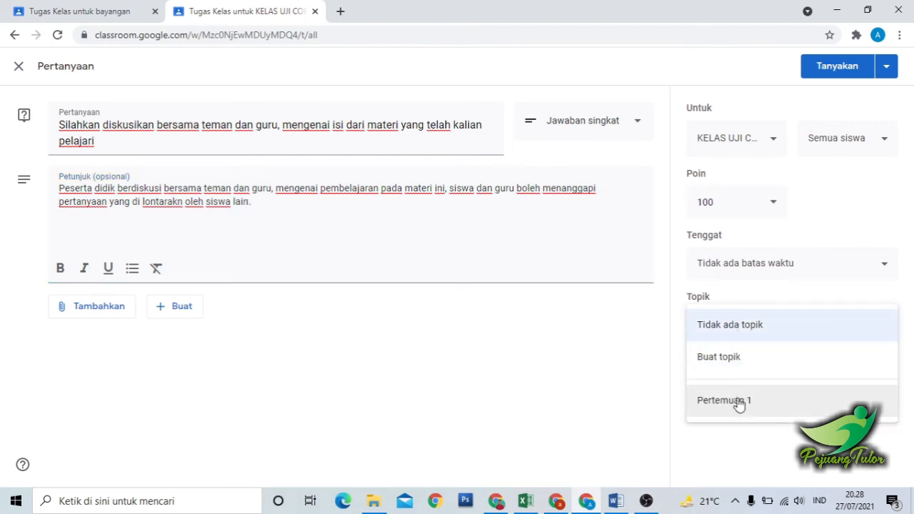
left_click(778, 405)
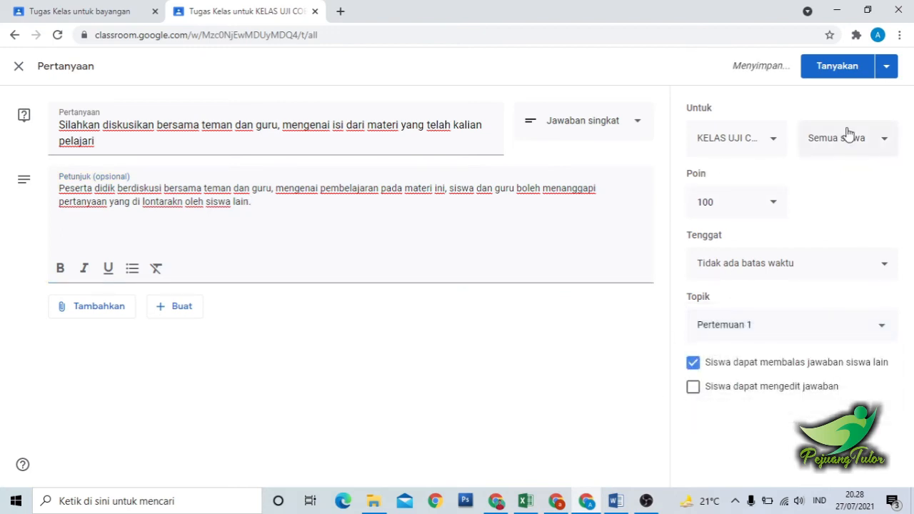
left_click(693, 392)
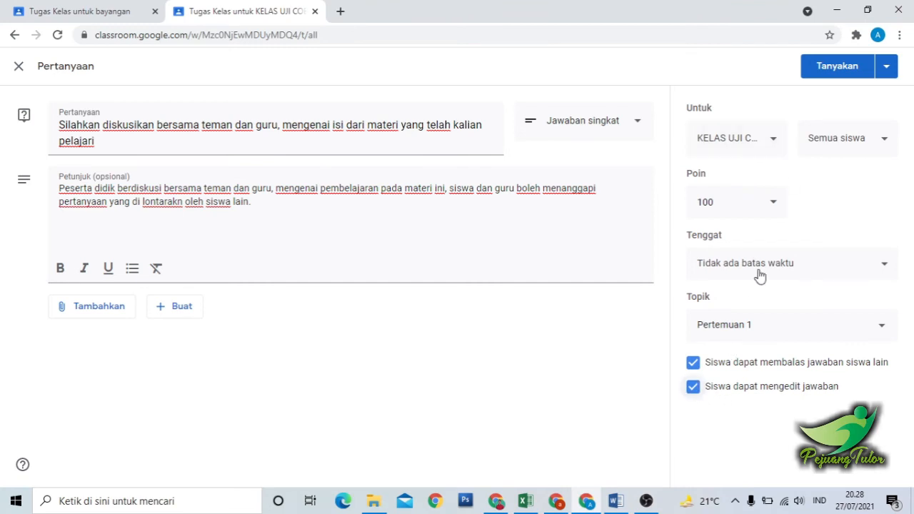
left_click(838, 68)
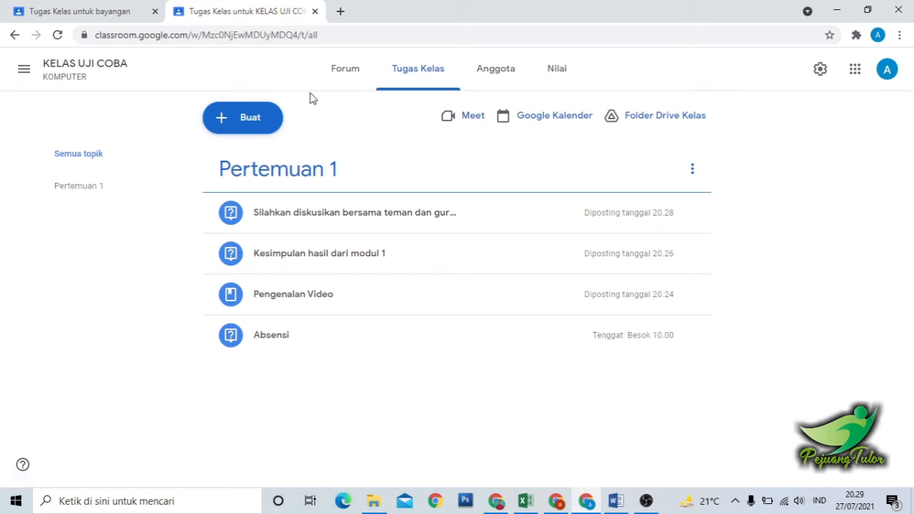
Create a quiz assignment in KELAS UJI COBA and title it "Test Sumatif".
left_click(252, 114)
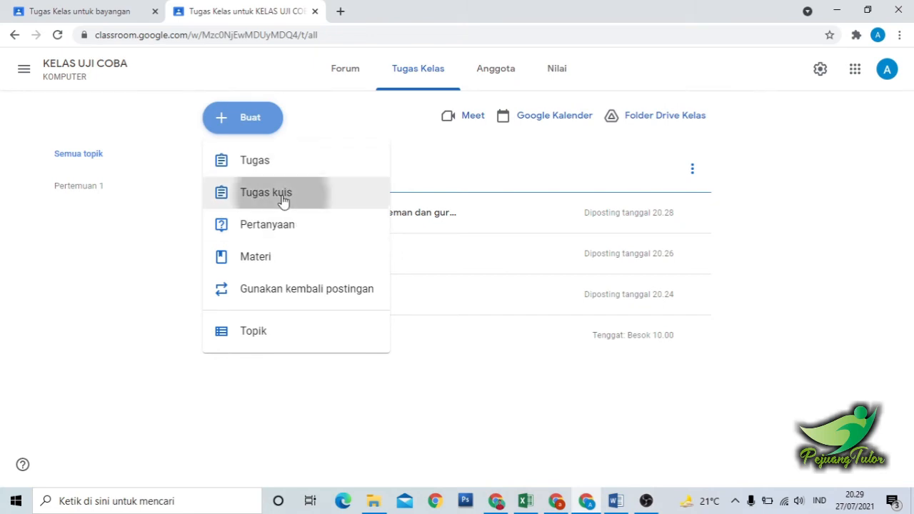
left_click(282, 198)
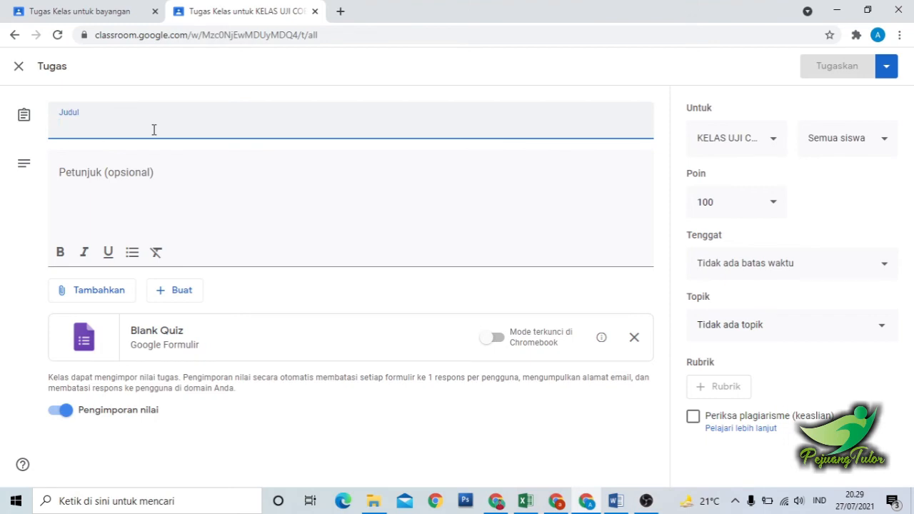
type("Test Sumatif")
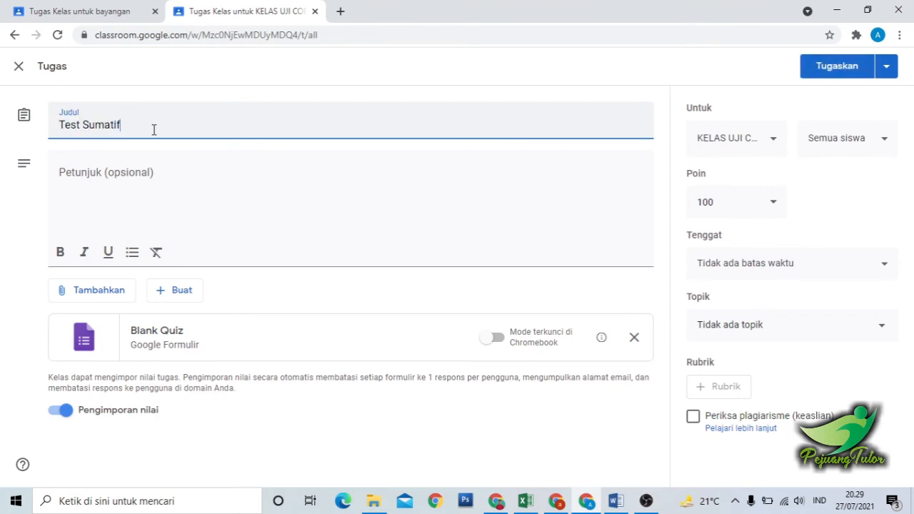
Enter the quiz assignment's instructions as "Isilah jawaban dibawah ini dengan benar".
left_click(164, 180)
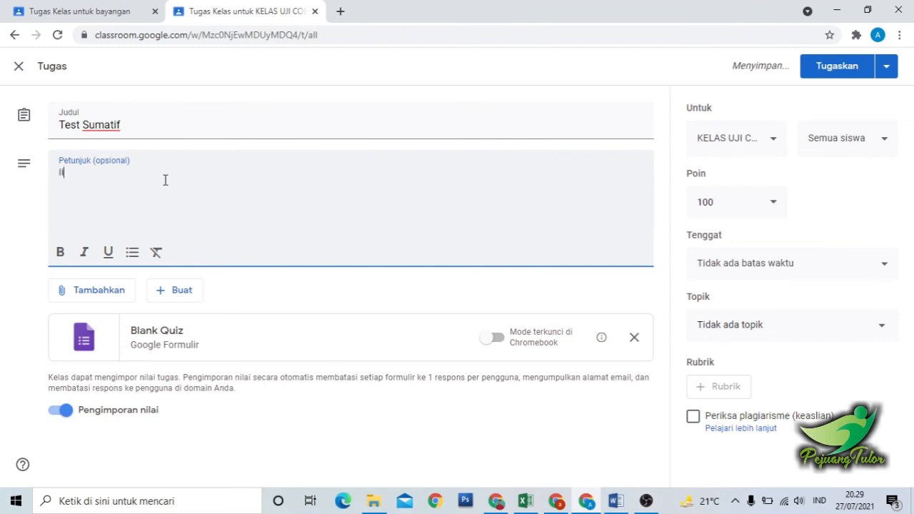
type("Isi")
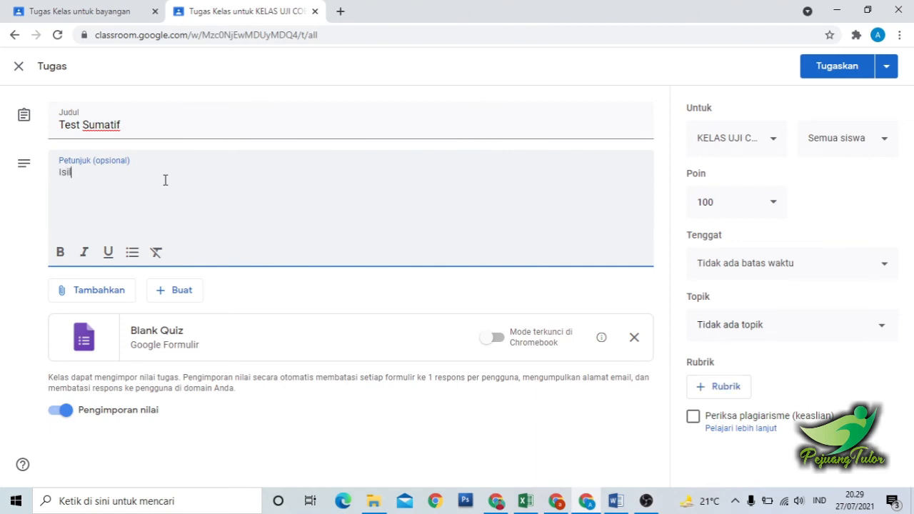
type("lah jawaban ")
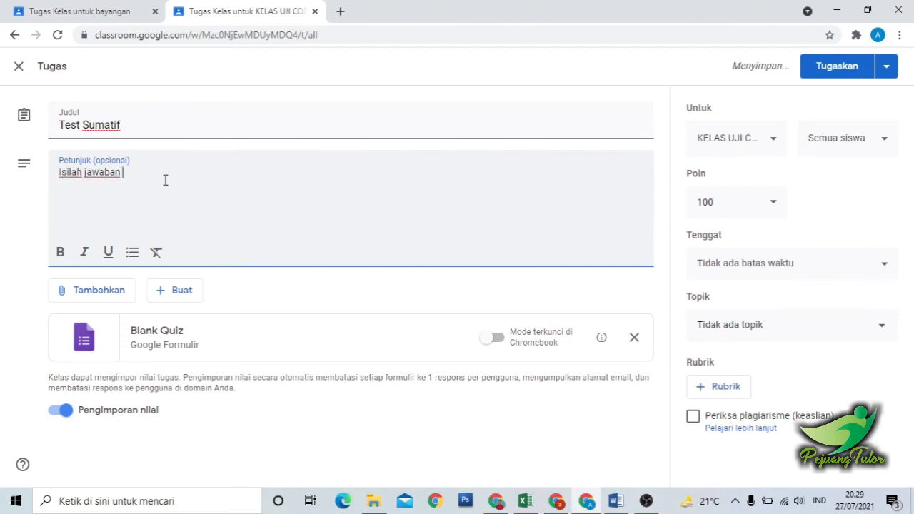
type("dibawah ")
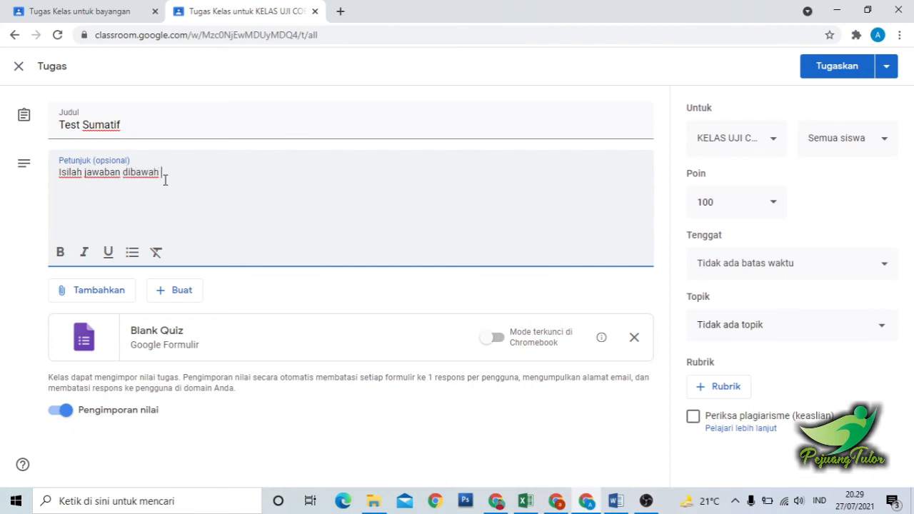
type("ini dengan benar")
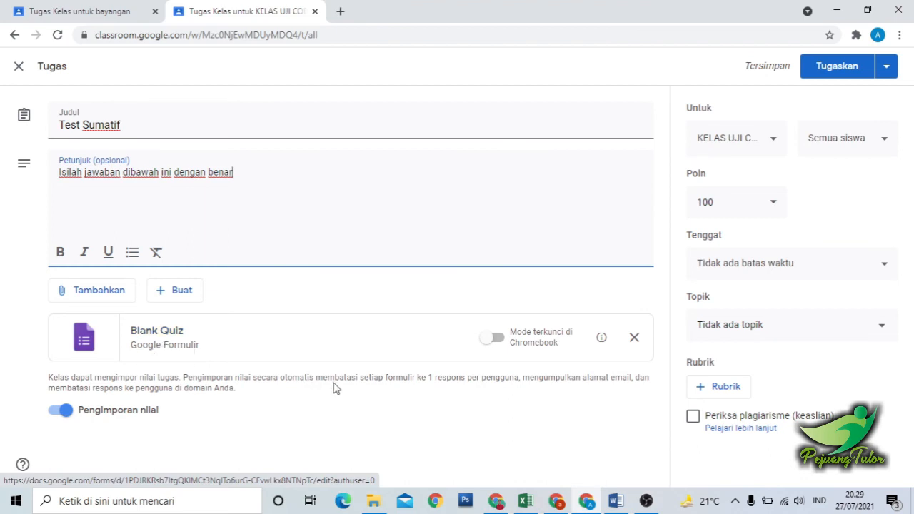
Open the attached Blank Quiz form, dismiss the locked-mode introduction and title the form "Test Sumatif Pertemuan Ke 1".
left_click(169, 341)
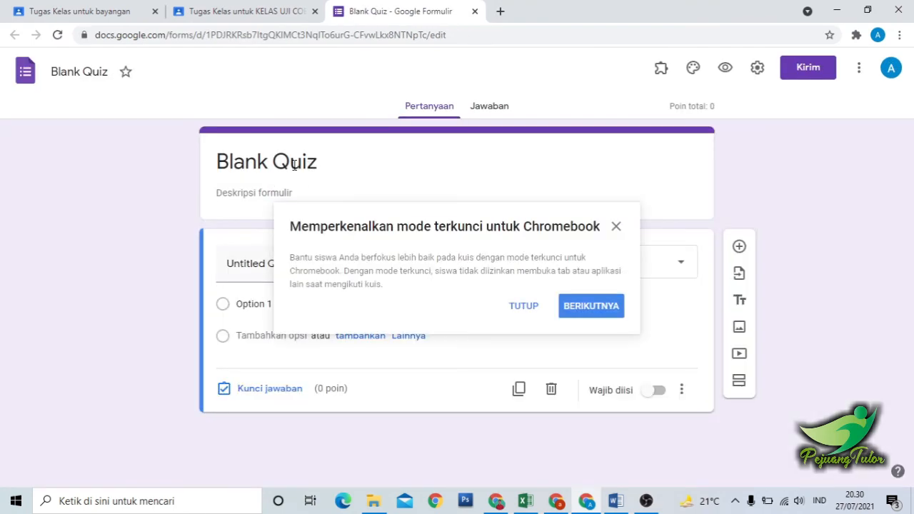
left_click(615, 227)
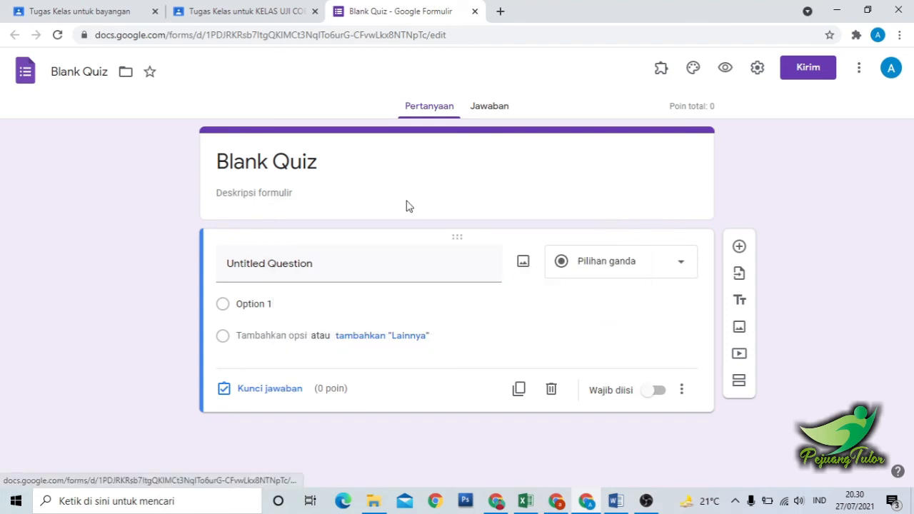
left_click(306, 175)
type("T")
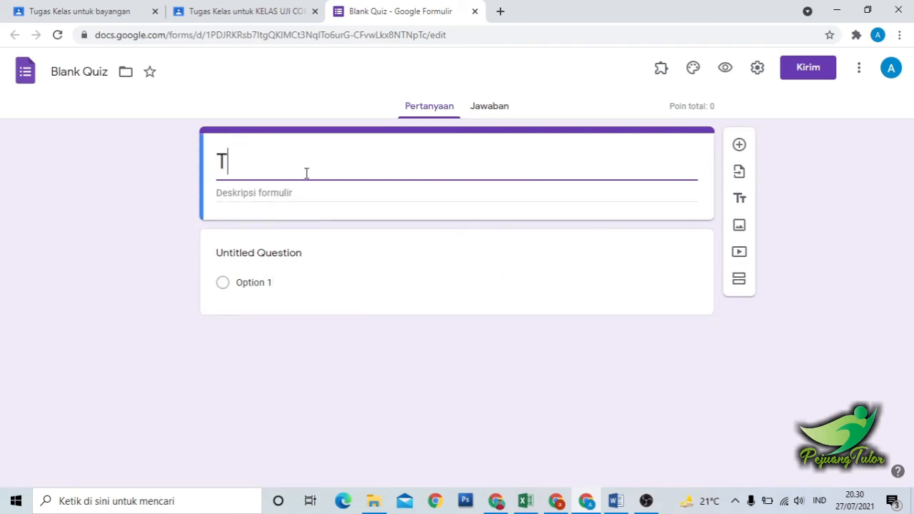
type("est Sumatif ")
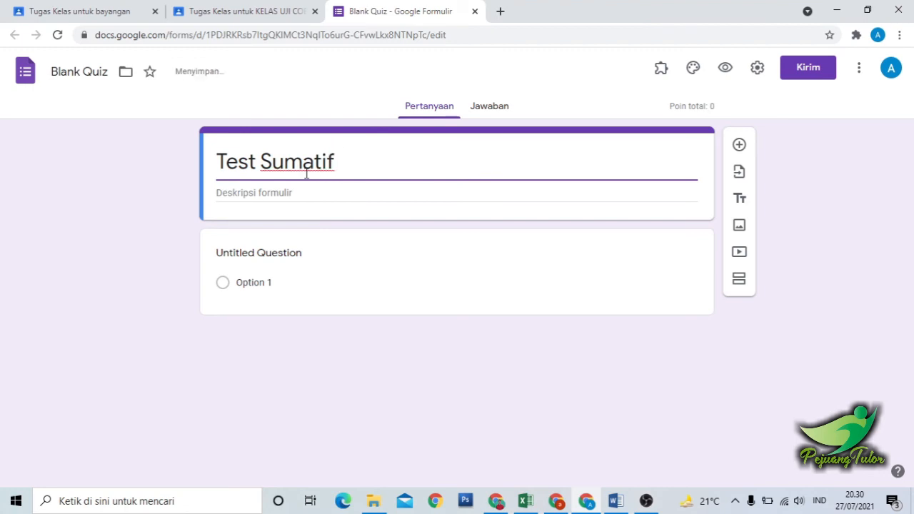
type("Pertem")
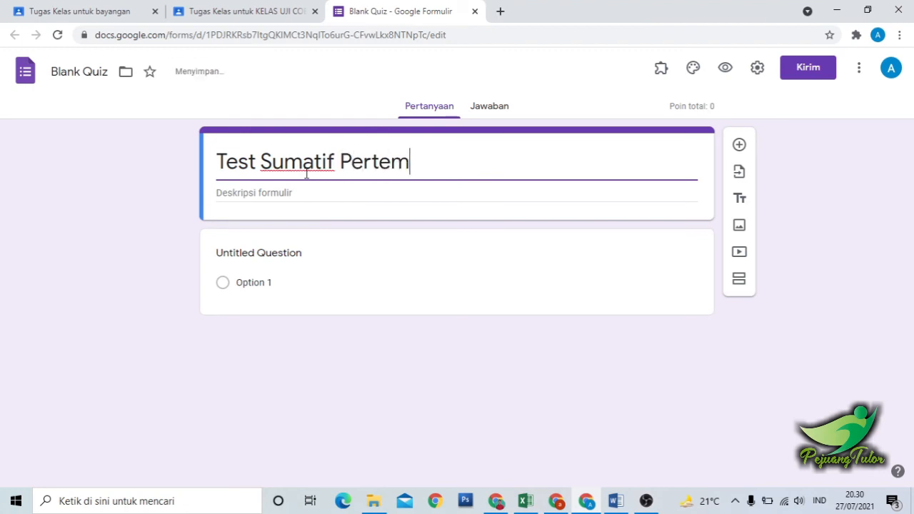
type("uan Ke ")
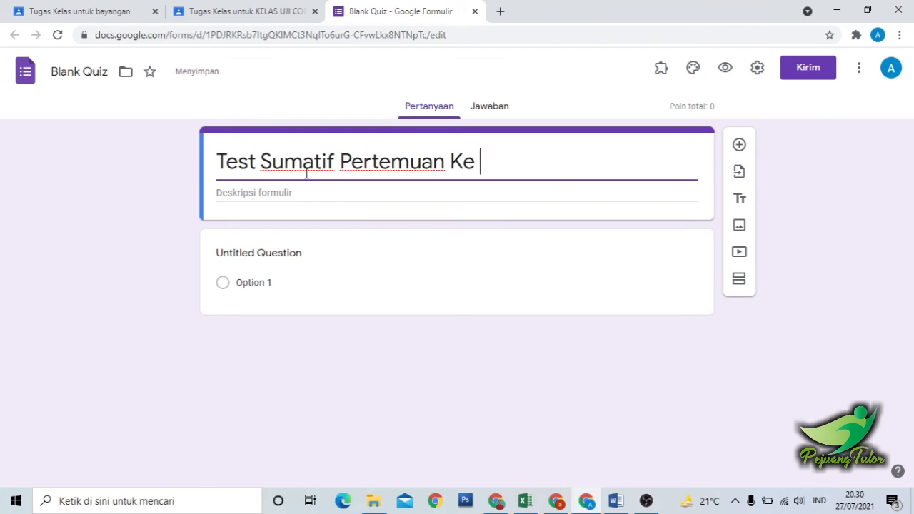
type("1")
Copy the text of question 5 from the RPP KD 3.1 & 4.1 Word document into the form's first question.
left_click(304, 265)
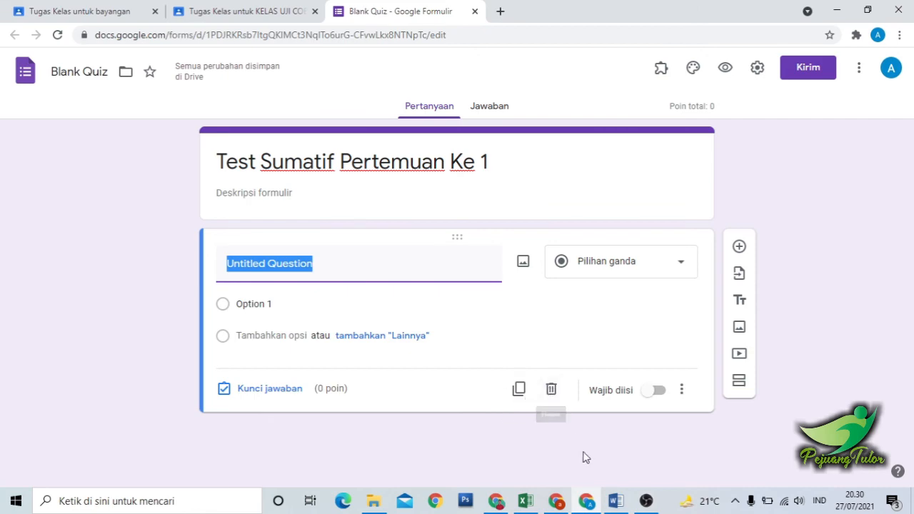
mouse_move(608, 509)
left_click(614, 436)
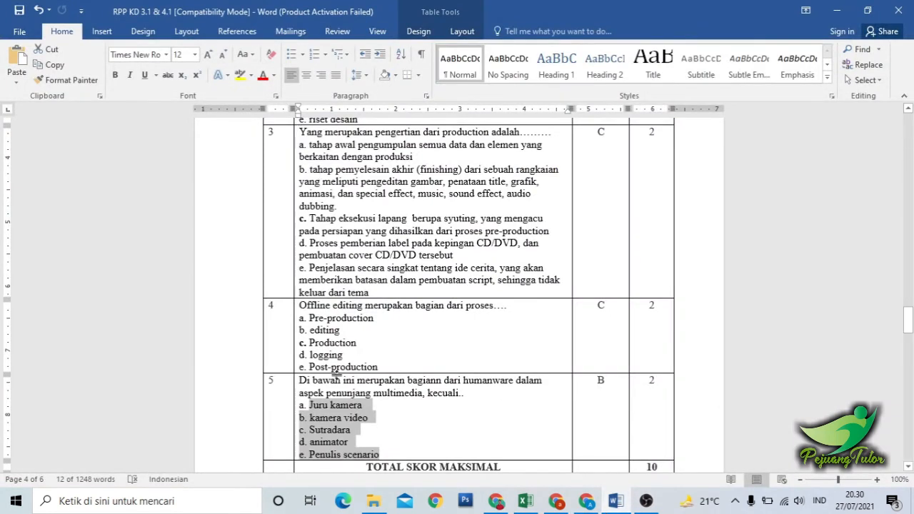
left_click(329, 384)
left_click_drag(301, 380, 471, 391)
key("ctrl+c")
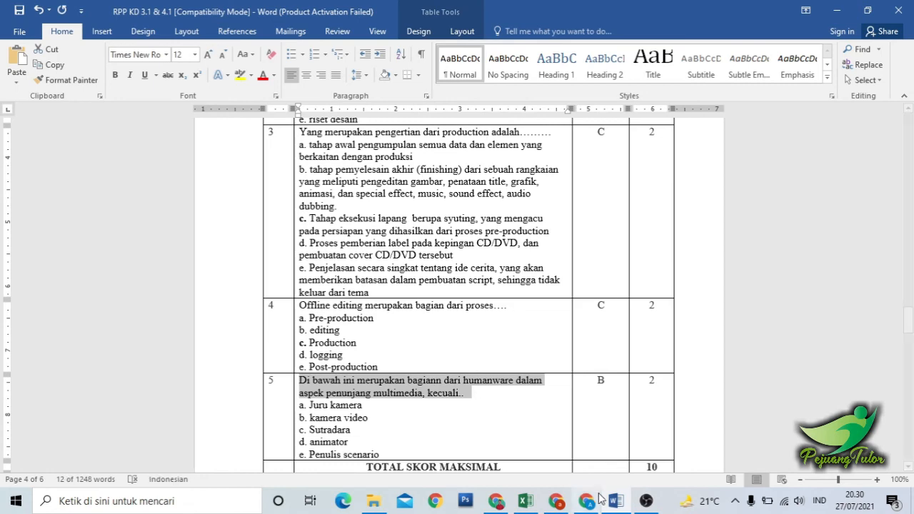
left_click(606, 505)
key("ctrl+v")
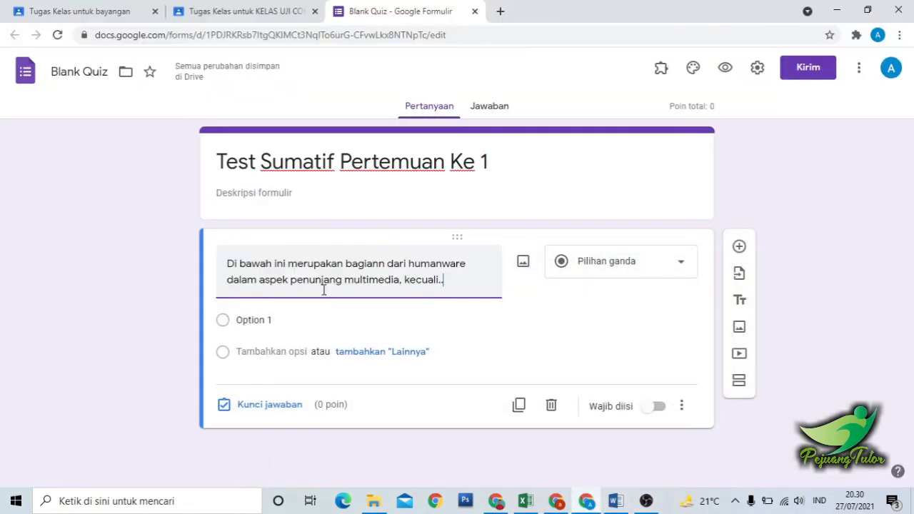
Copy question 5's answer choices a to e, Juru kamera through Penulis scenario, from Word into the first question's options.
left_click(615, 501)
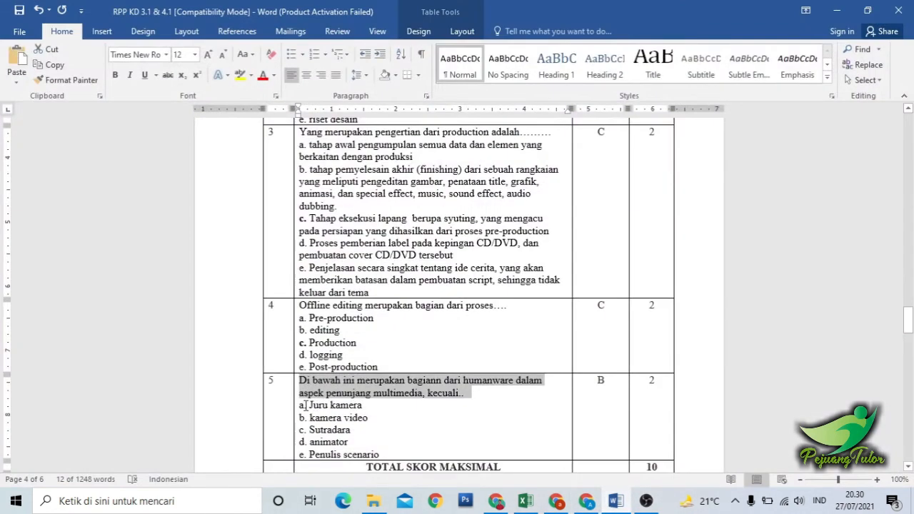
mouse_move(307, 405)
left_mouse_down()
mouse_move(391, 446)
mouse_move(297, 404)
left_mouse_up()
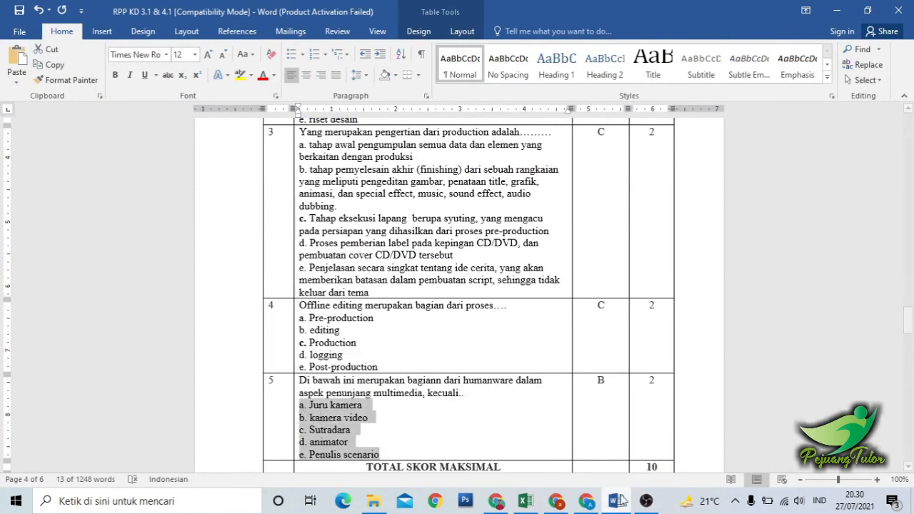
key("alt+Tab")
left_click(291, 320)
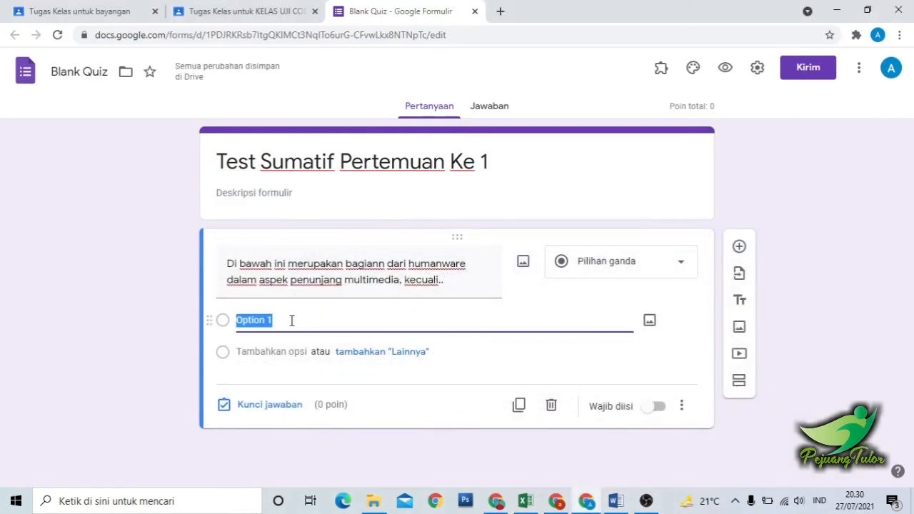
key("ctrl+v")
scroll(911, 357, "down", 2)
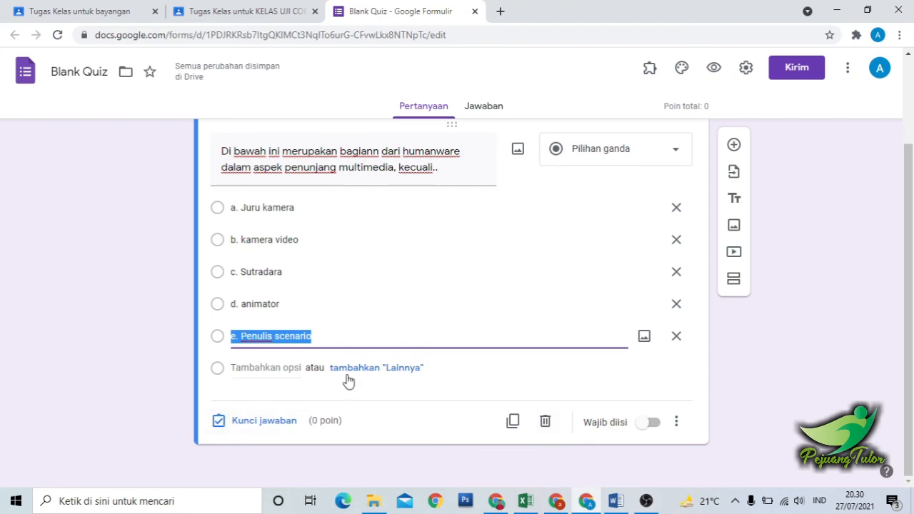
Check question 5's answer in Word, then set the first question's answer key to "b. kamera video" worth 50 points.
left_click(262, 425)
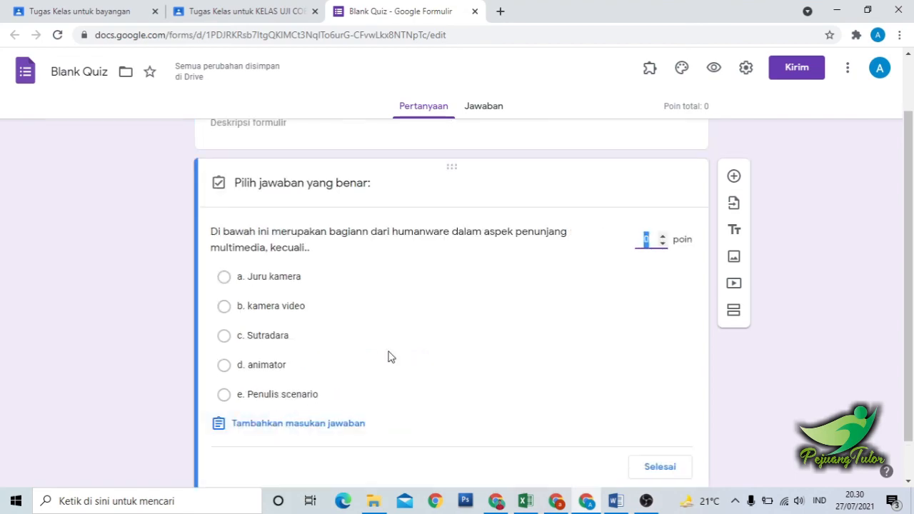
left_click(618, 501)
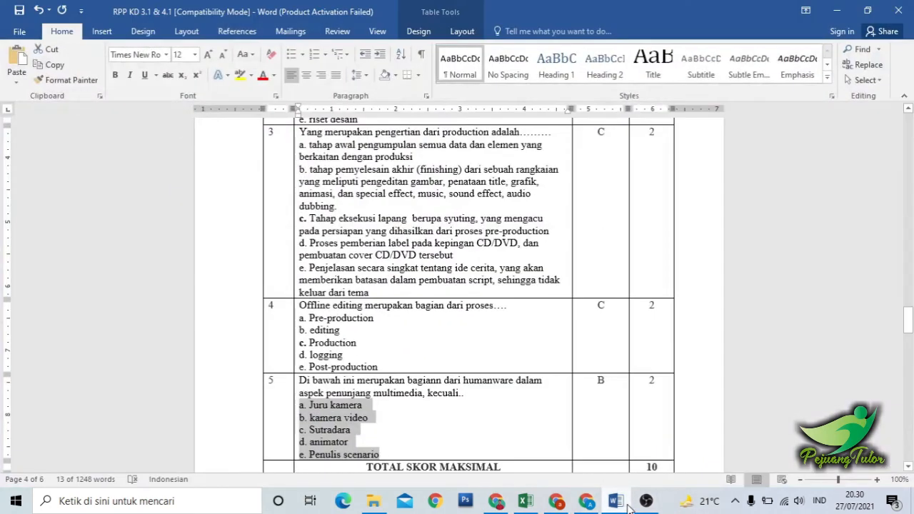
left_click(618, 501)
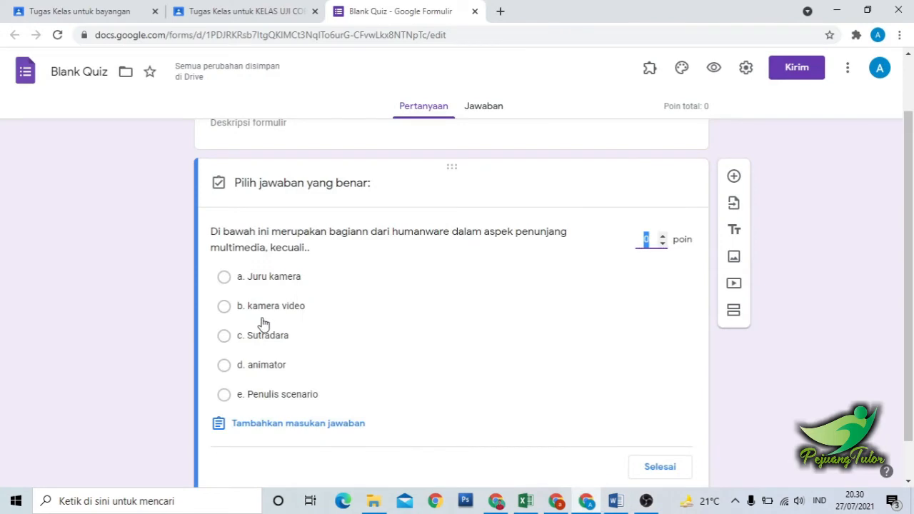
left_click(224, 307)
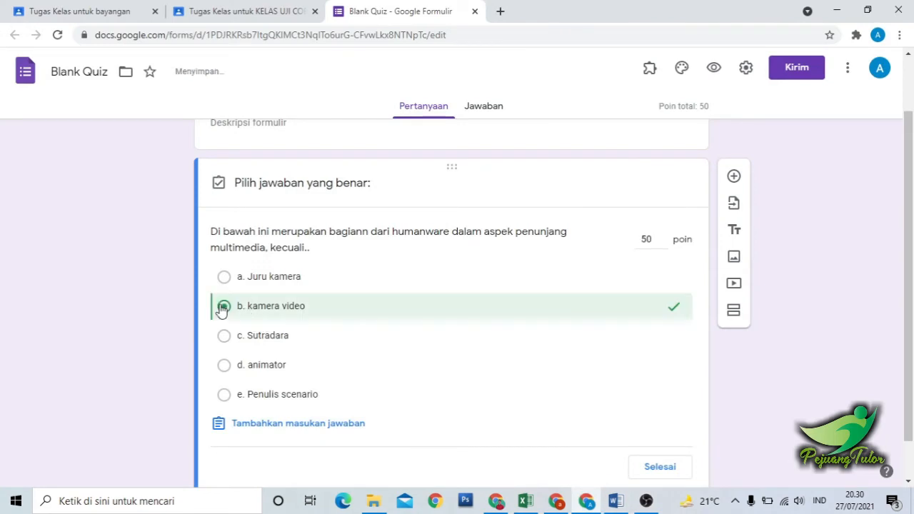
scroll(910, 364, "down", 1)
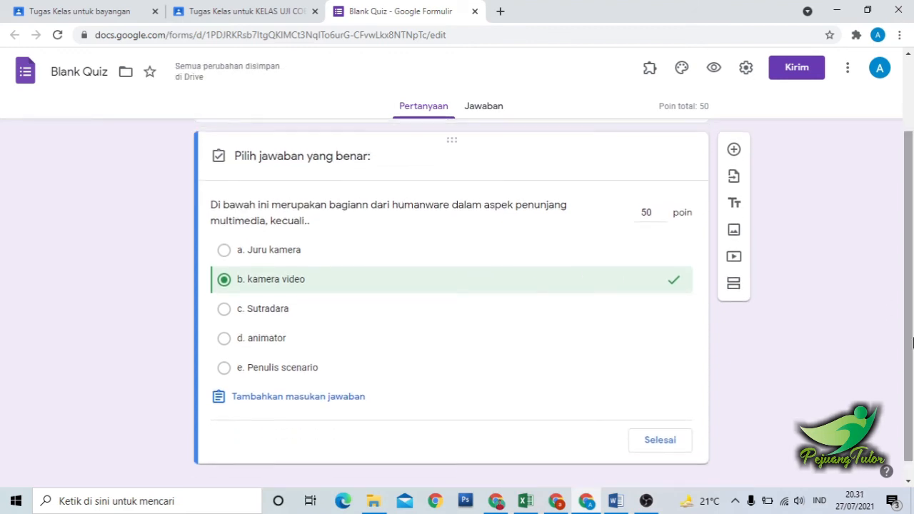
left_click(670, 446)
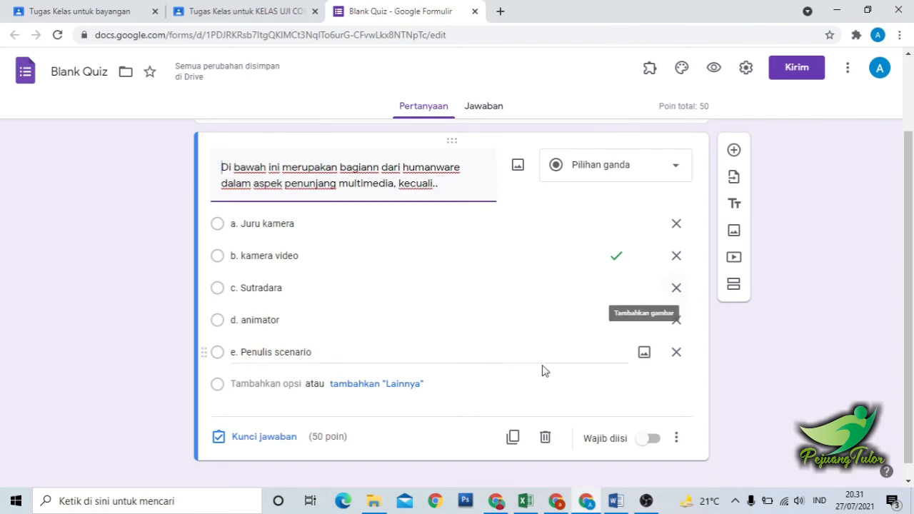
Add a second question to the form with question 4's text from Word, "Offline editing merupakan bagian dari proses".
left_click(617, 501)
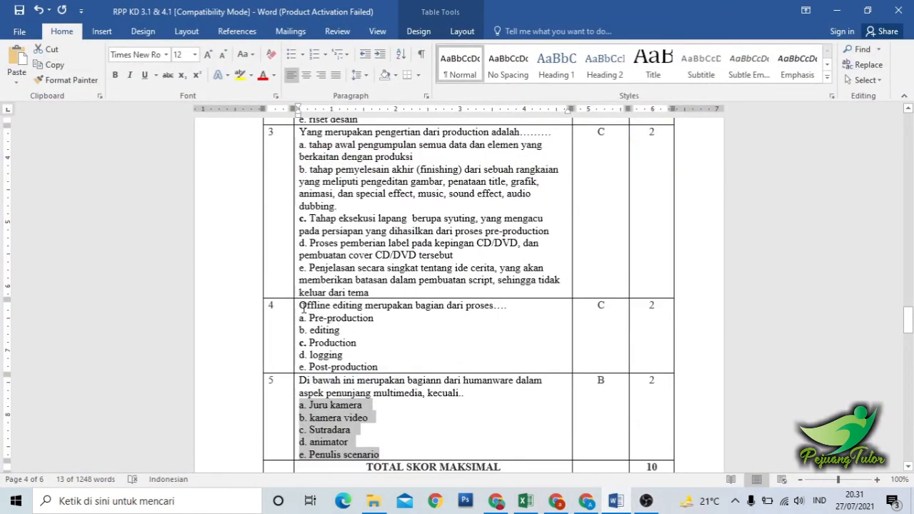
left_click_drag(301, 307, 494, 307)
key("ctrl+c")
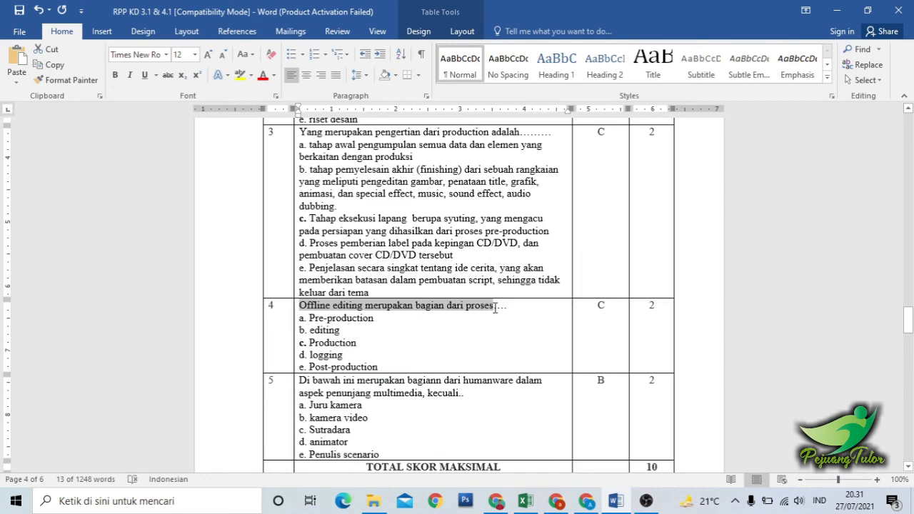
left_click(586, 501)
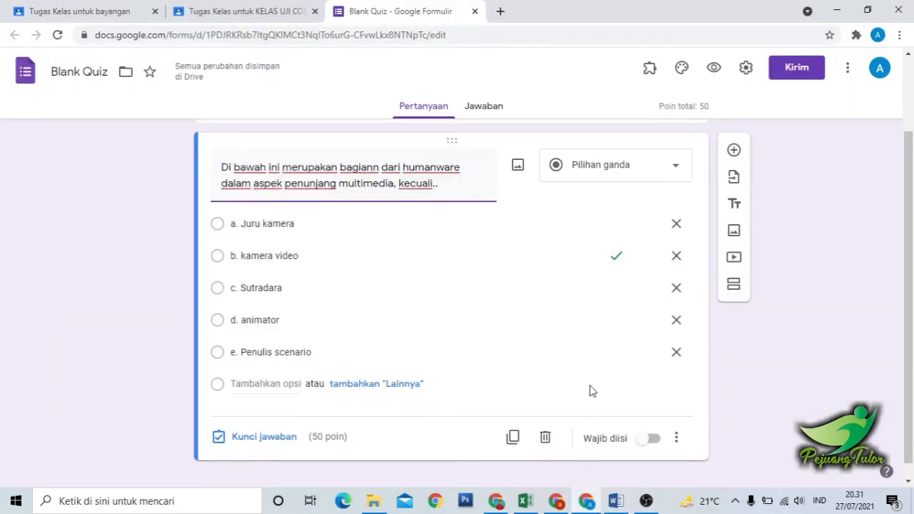
left_click(734, 152)
key("ctrl+v")
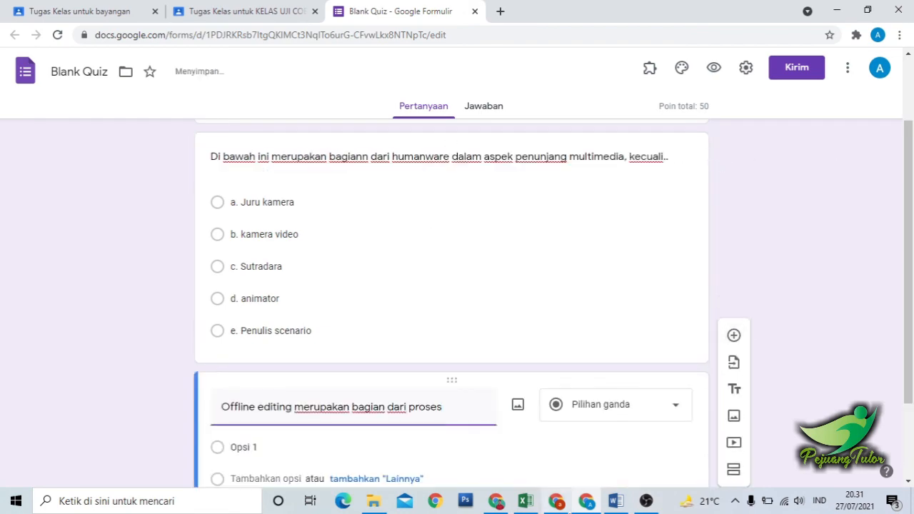
Copy question 4's answer choices a to e, Pre-production through Post-production, from Word into the second question's options.
left_click(615, 501)
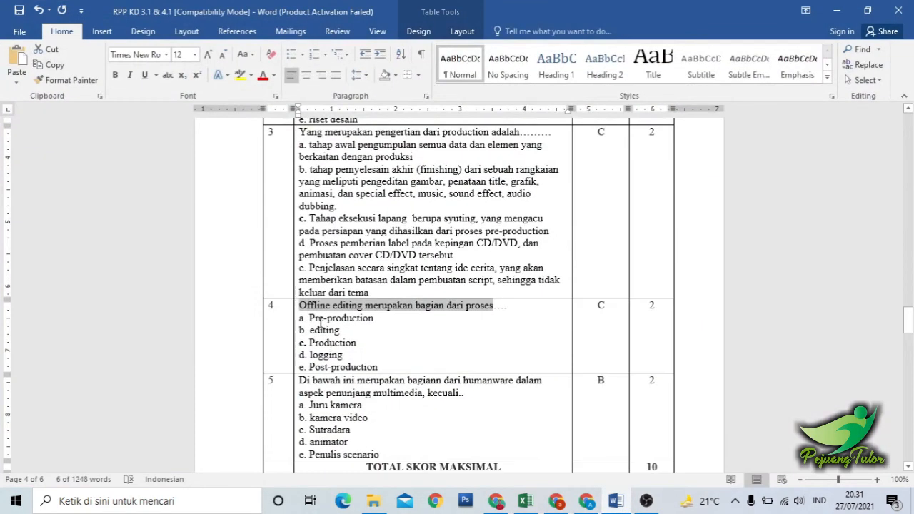
left_click_drag(301, 318, 374, 371)
key("ctrl+c")
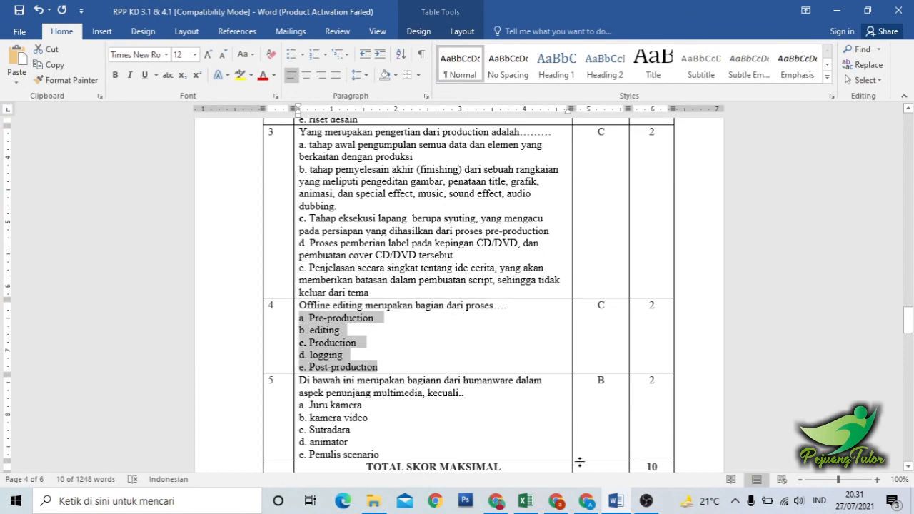
left_click(587, 501)
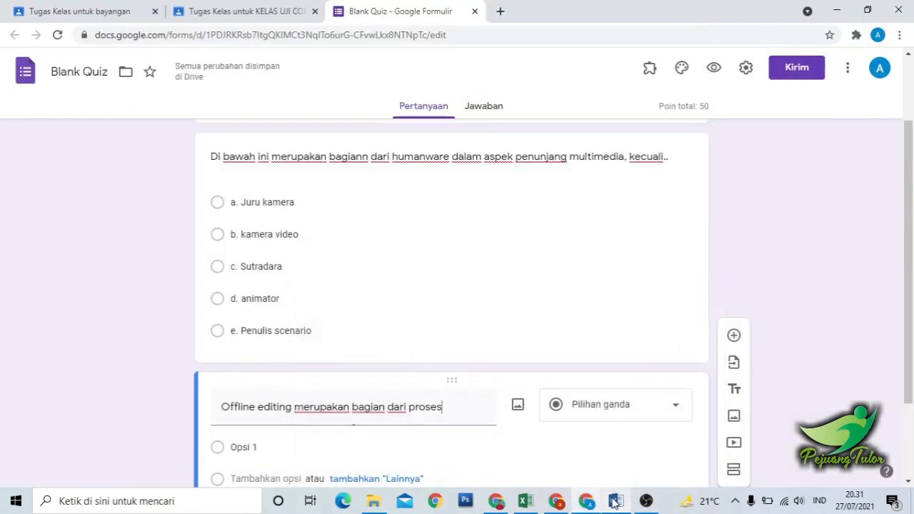
left_click(299, 442)
key("ctrl+v")
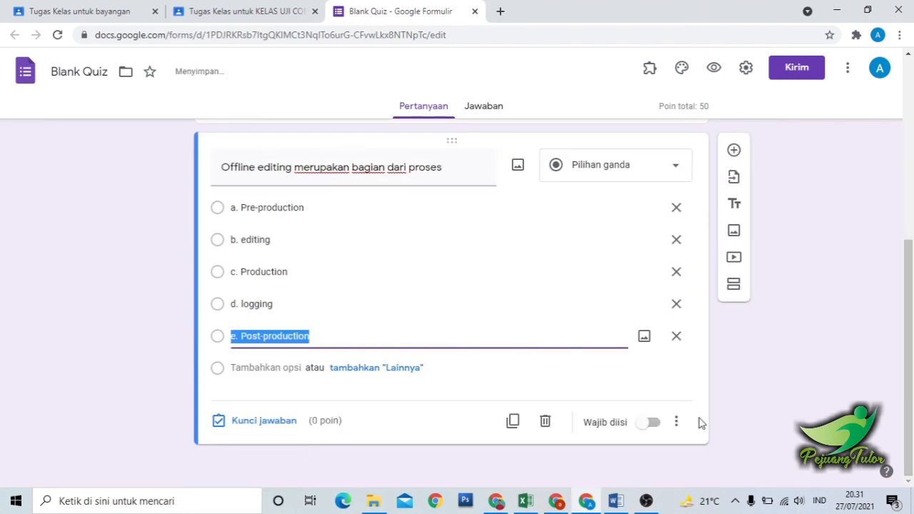
Check the answer in Word, set the second question's key to "c. Production" worth 50 points, and make the question required.
left_click(615, 501)
key("alt+Tab")
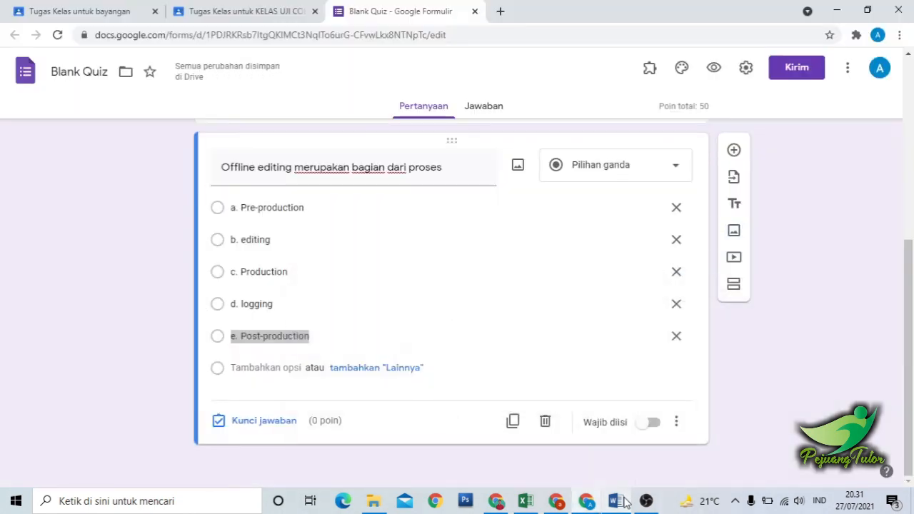
left_click(266, 423)
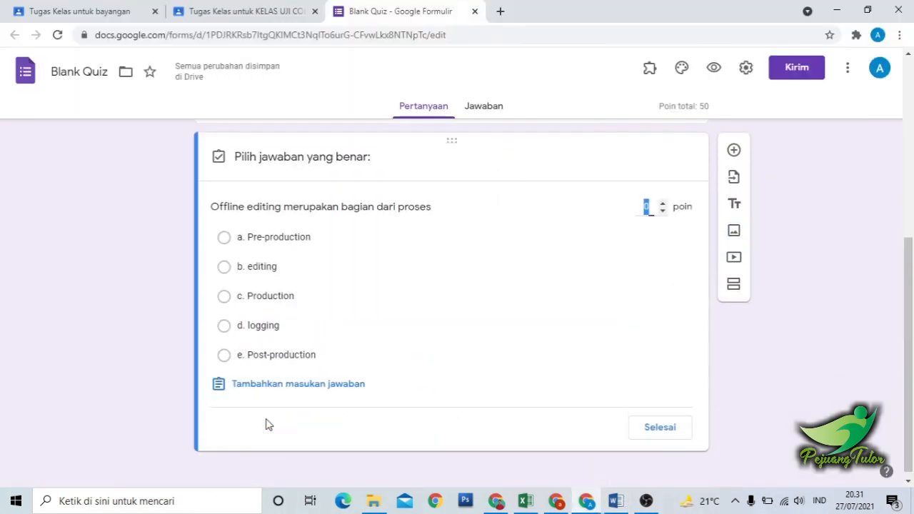
left_click(256, 297)
left_click(660, 428)
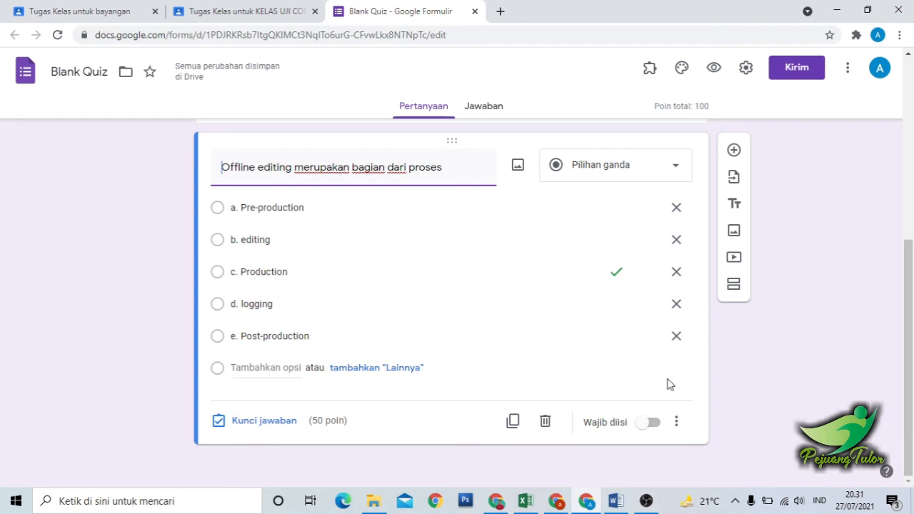
left_click(650, 422)
Copy the form's title and rename the form file from it as "Test Sumatif Pertemuan Ke 1".
left_click_drag(910, 352, 911, 273)
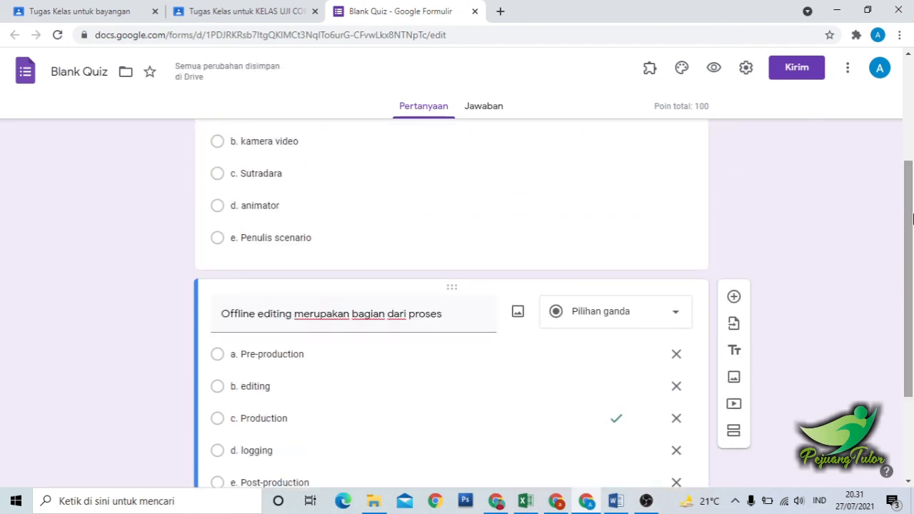
left_click_drag(911, 218, 910, 104)
triple_click(279, 171)
key("ctrl+c")
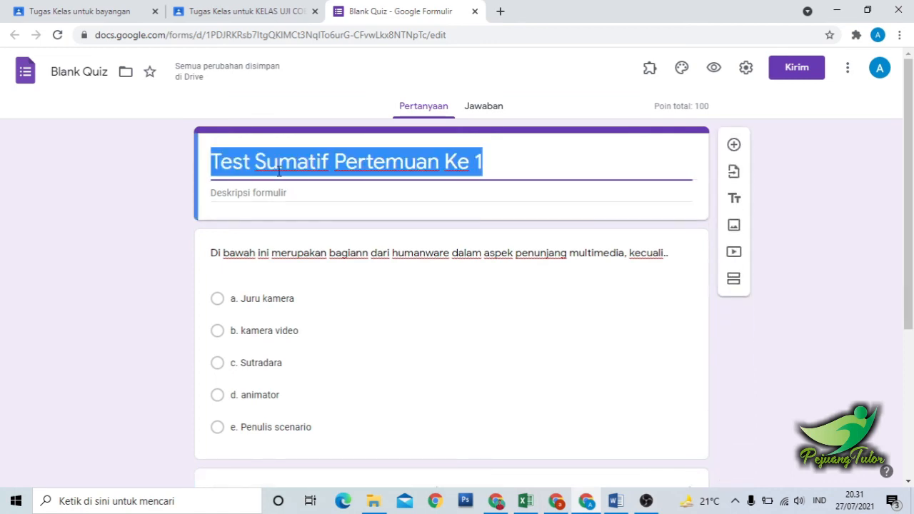
left_click(81, 74)
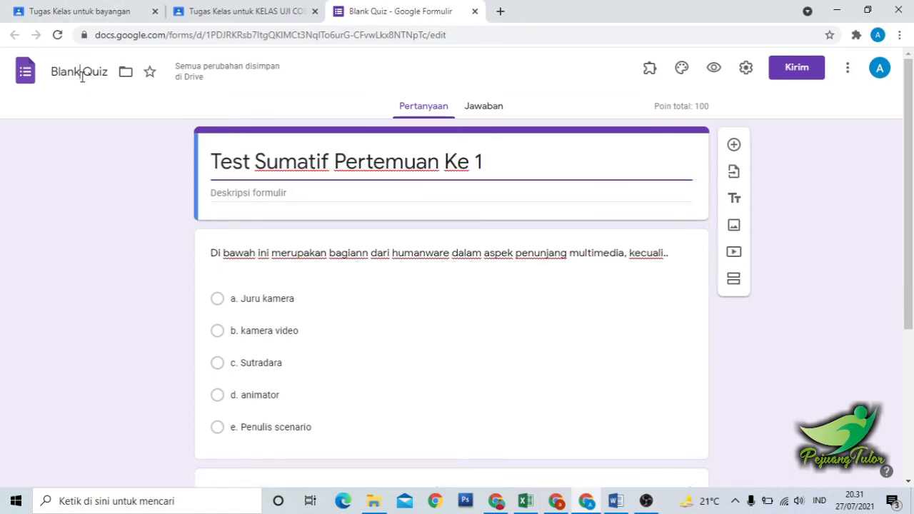
key("ctrl+a")
key("ctrl+v")
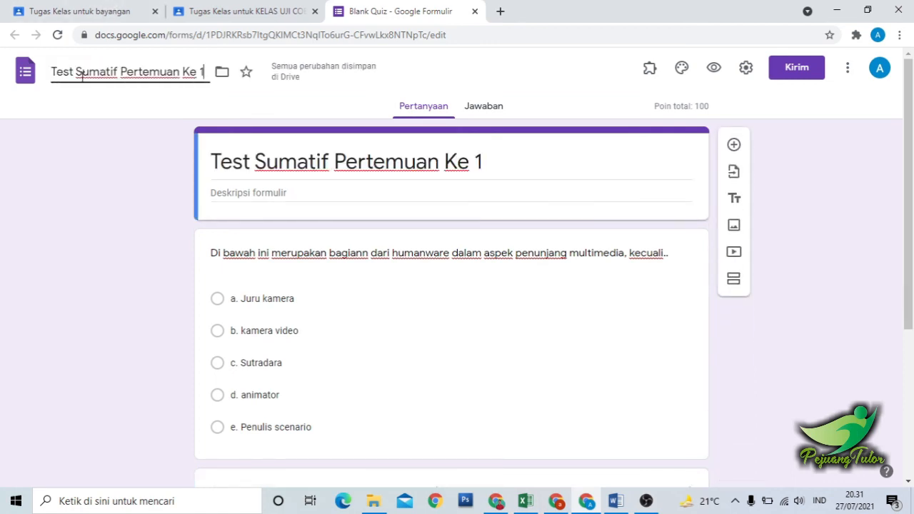
left_click(121, 132)
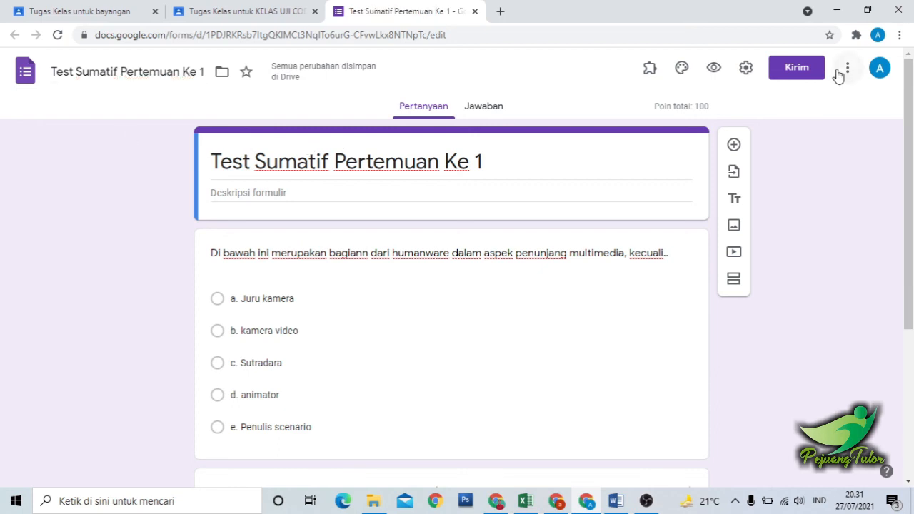
Generate a shortened sharing link for the quiz form and copy it to the clipboard.
left_click(811, 69)
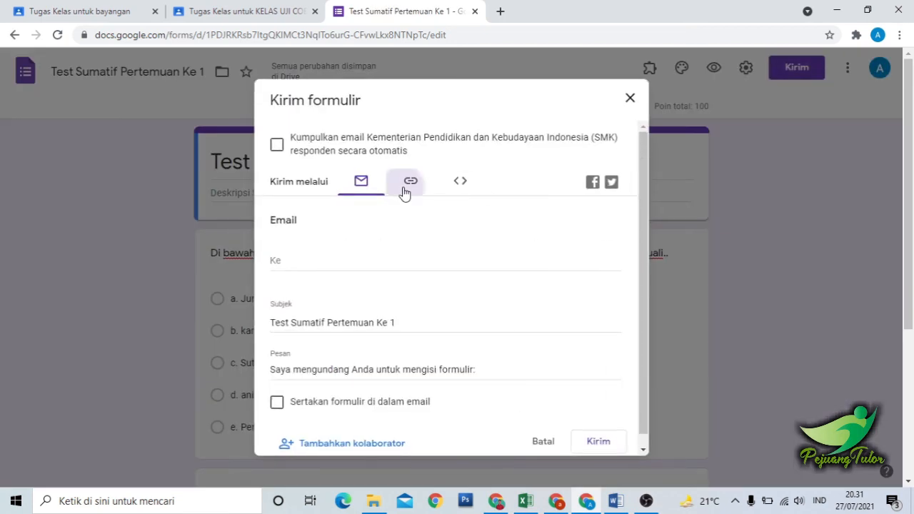
left_click(410, 180)
left_click(277, 268)
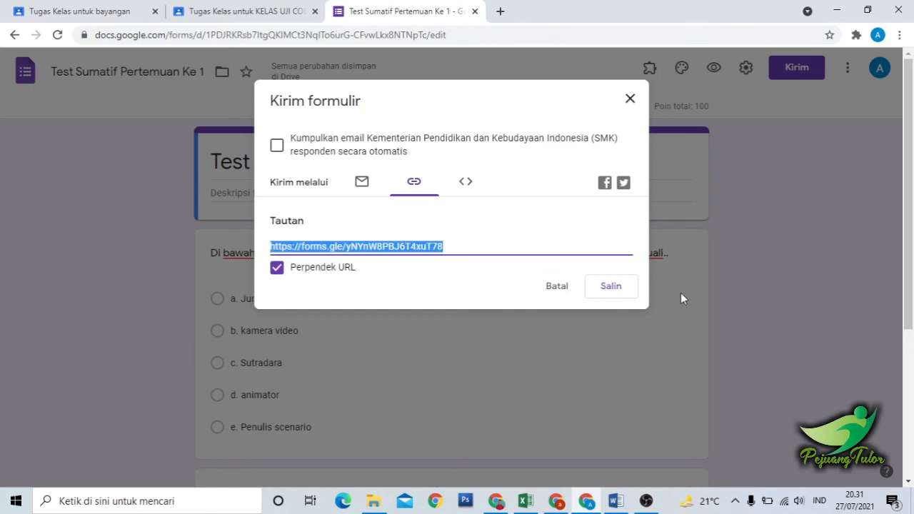
left_click(608, 286)
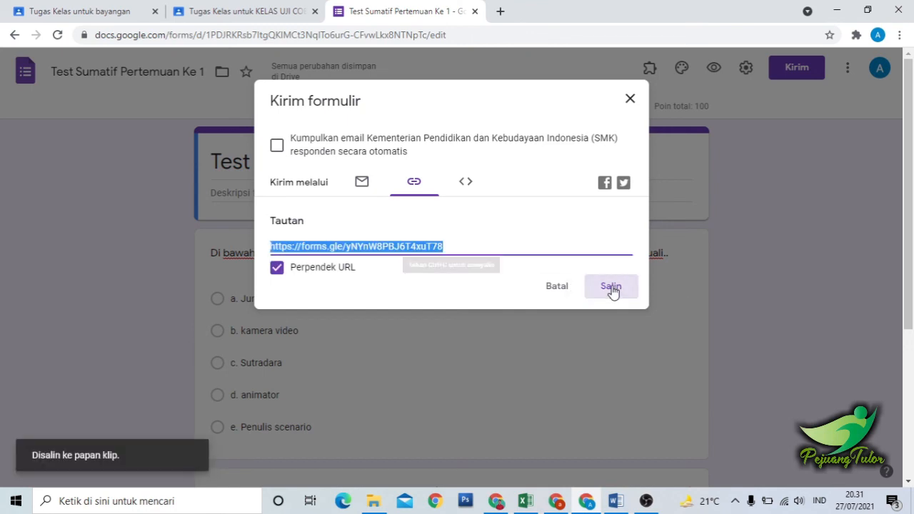
Switch back to the Classroom assignment, open its attached "Blank Quiz" form to check the content, and close the form again.
left_click(188, 12)
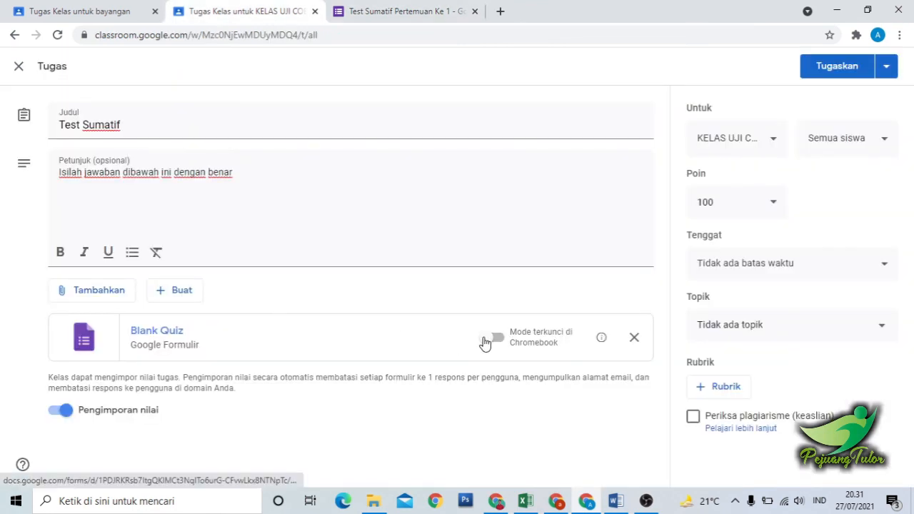
left_click(203, 344)
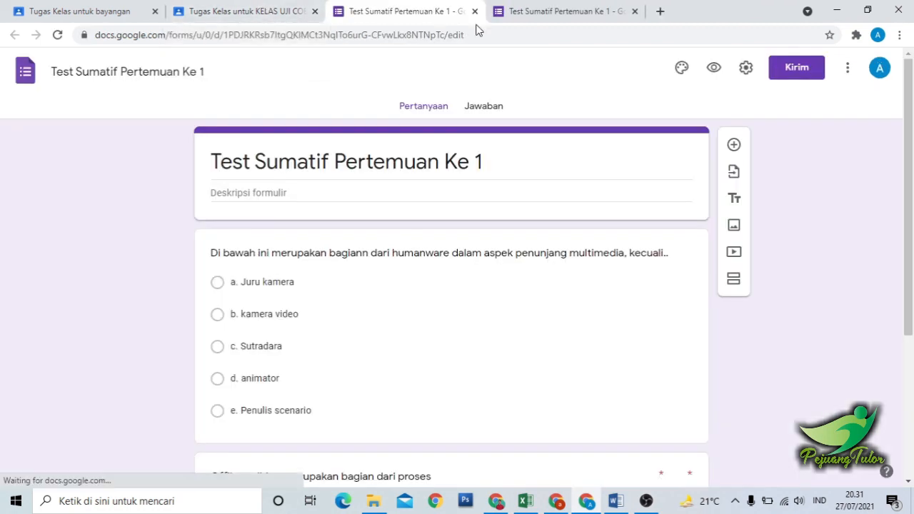
left_click(475, 11)
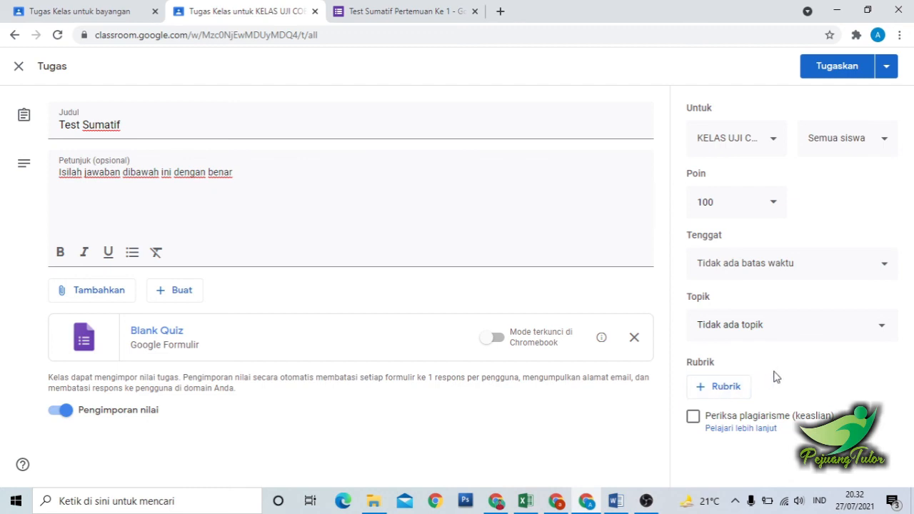
Put the "Test Sumatif" assignment under the topic "Pertemuan 1" and assign it to the class.
left_click(734, 332)
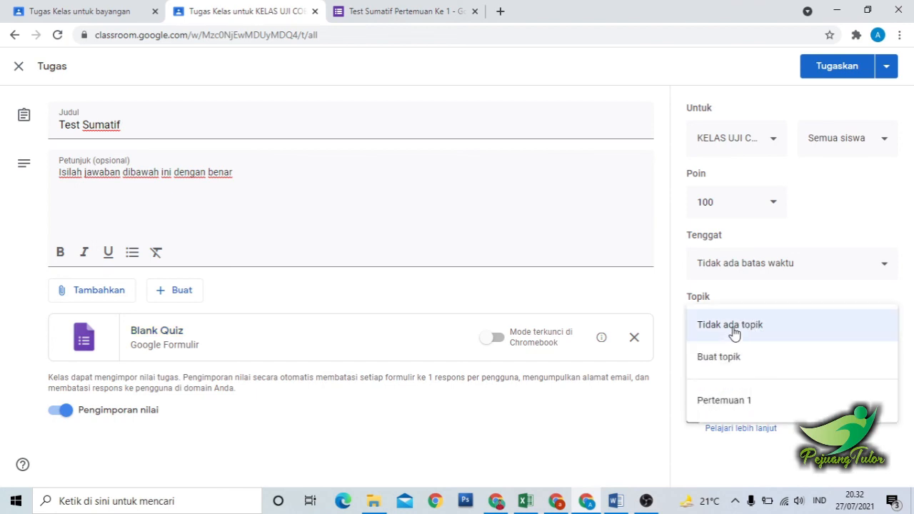
left_click(730, 406)
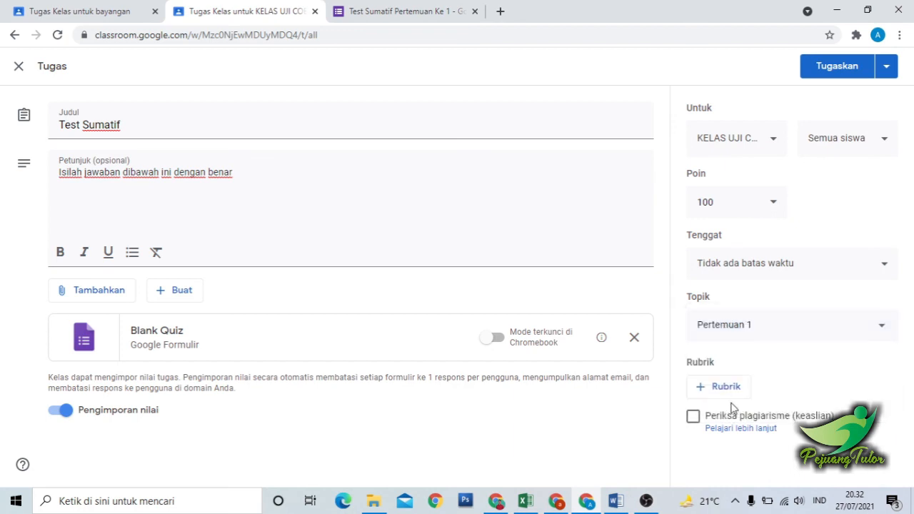
left_click(837, 67)
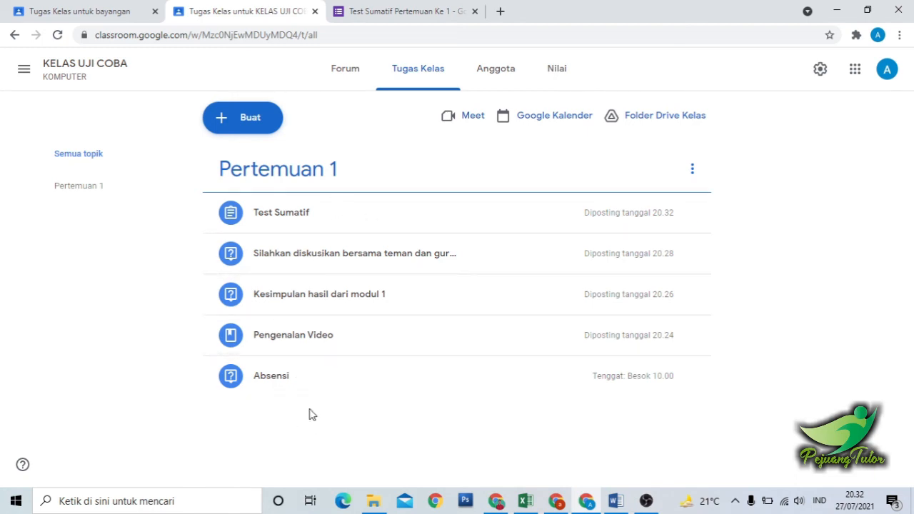
Reorder the "Pertemuan 1" posts as Absensi, Pengenalan Video, Kesimpulan hasil dari modul 1, the "Silahkan diskusikan" question, and Test Sumatif.
left_click_drag(297, 385, 302, 230)
left_click_drag(302, 223, 302, 227)
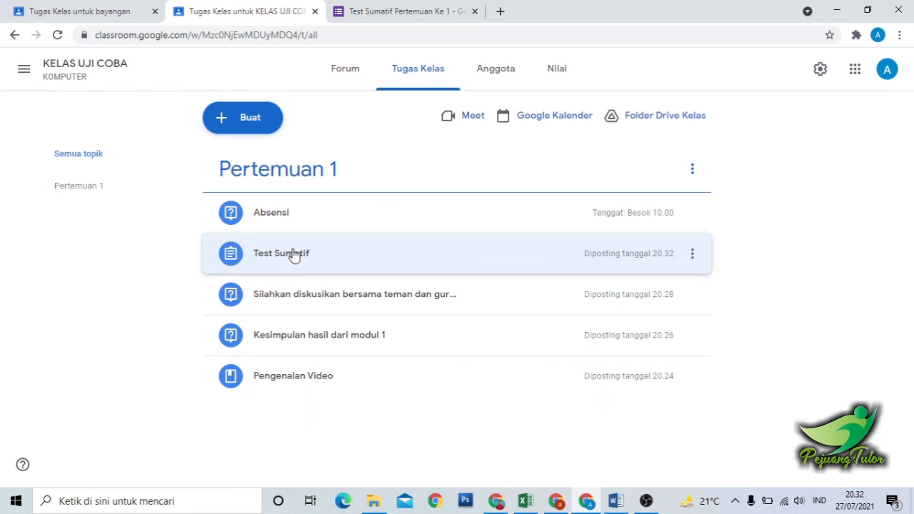
left_click_drag(291, 260, 302, 371)
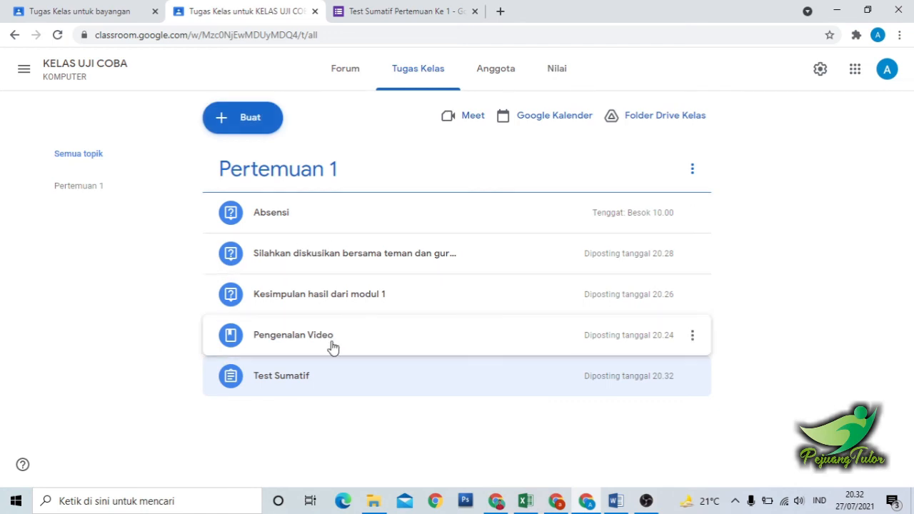
left_click_drag(312, 340, 314, 257)
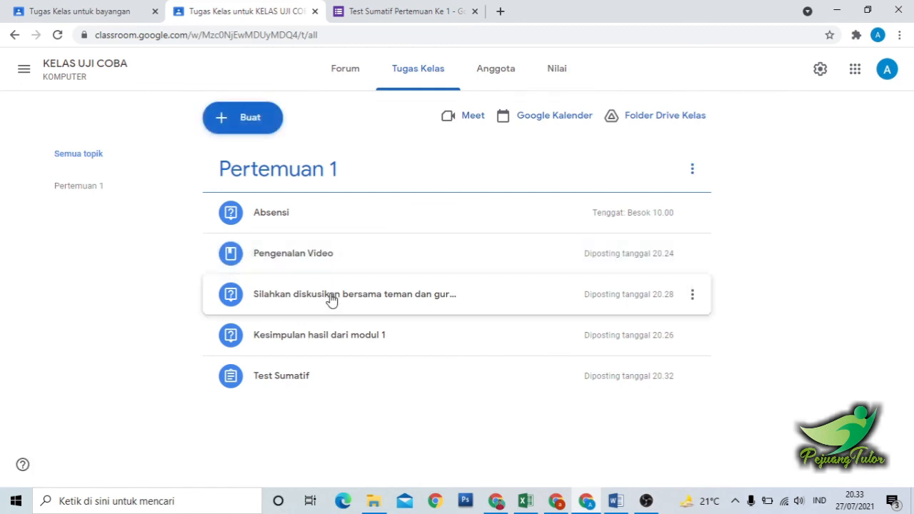
left_click_drag(317, 342, 312, 298)
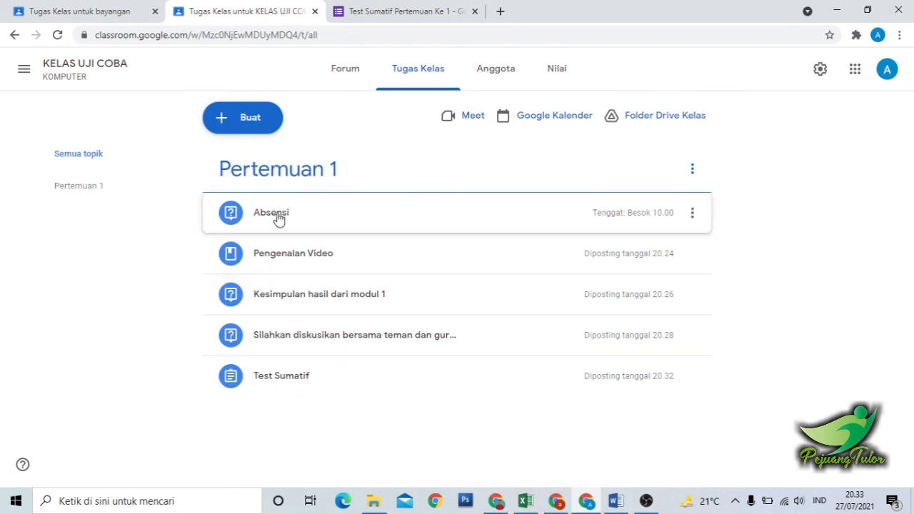
Expand and collapse each "Pertemuan 1" post in order, from Absensi to Test Sumatif, to review its instructions and attachments.
left_click(328, 218)
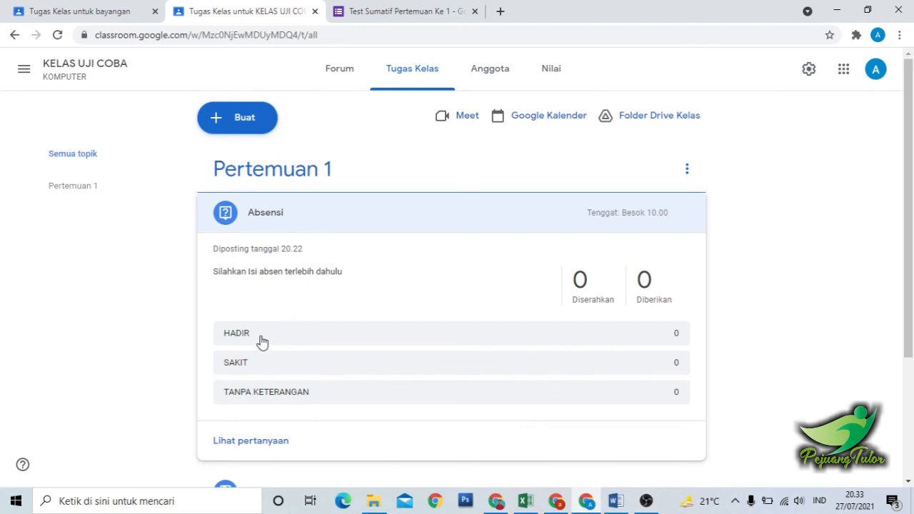
left_click(316, 213)
left_click(312, 247)
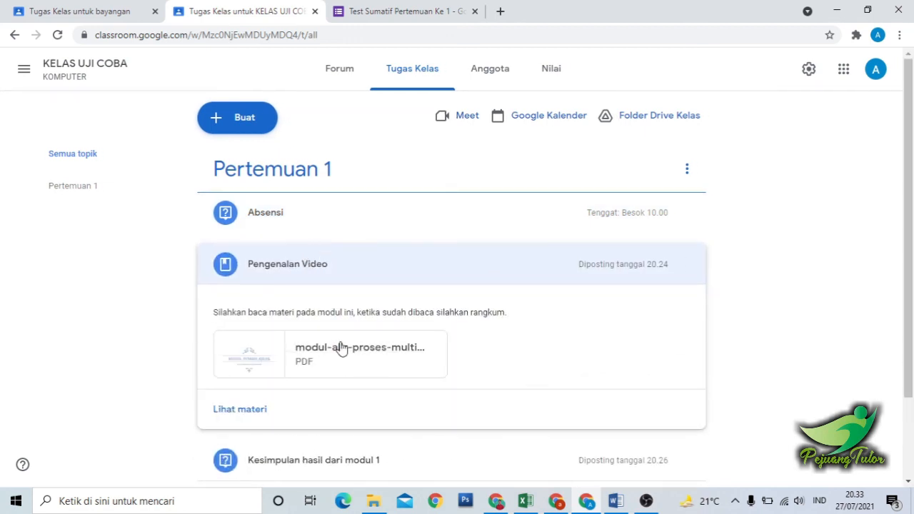
left_click(321, 269)
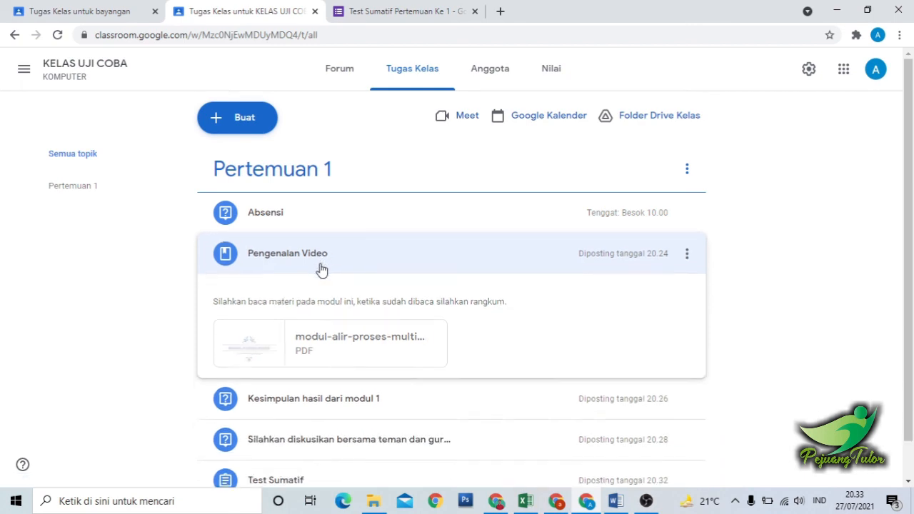
left_click(310, 296)
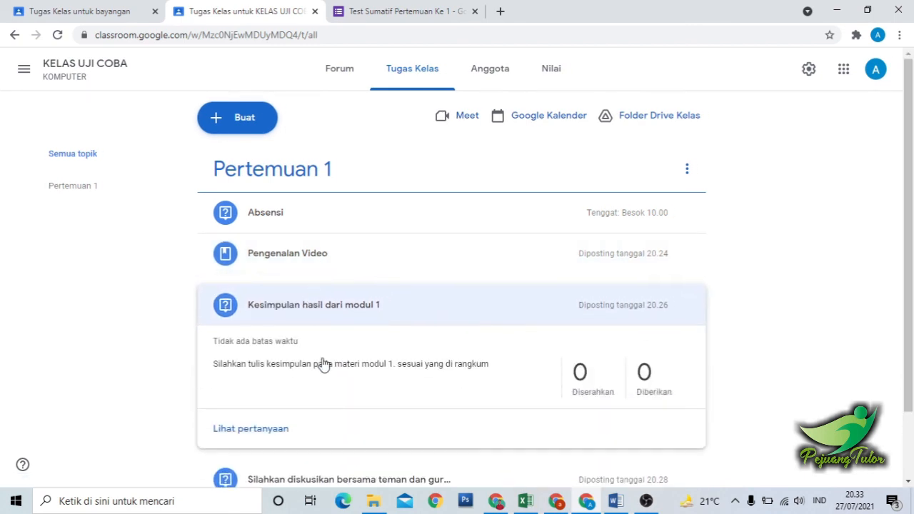
left_click(316, 298)
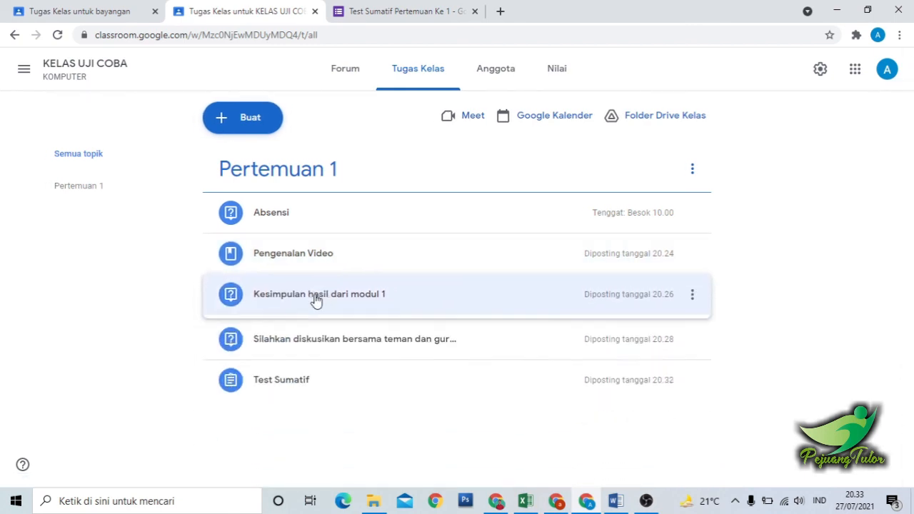
left_click(323, 346)
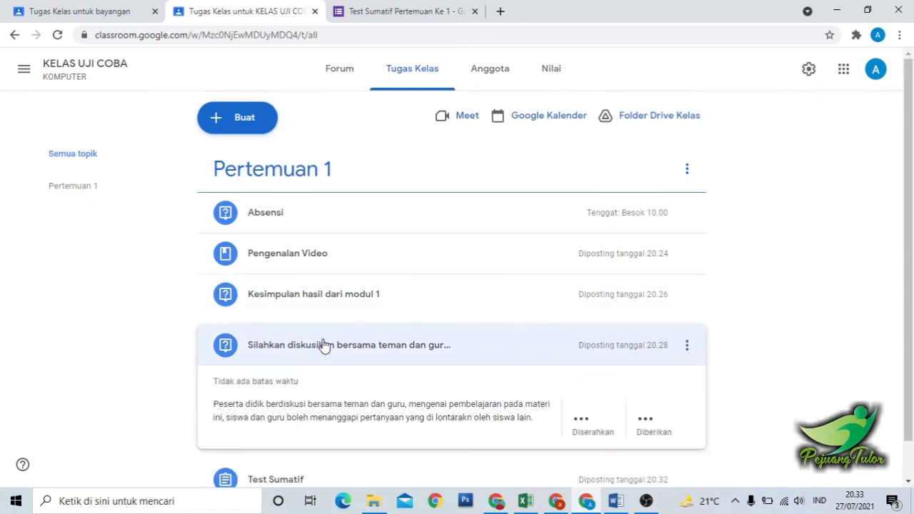
left_click(322, 347)
left_click(319, 371)
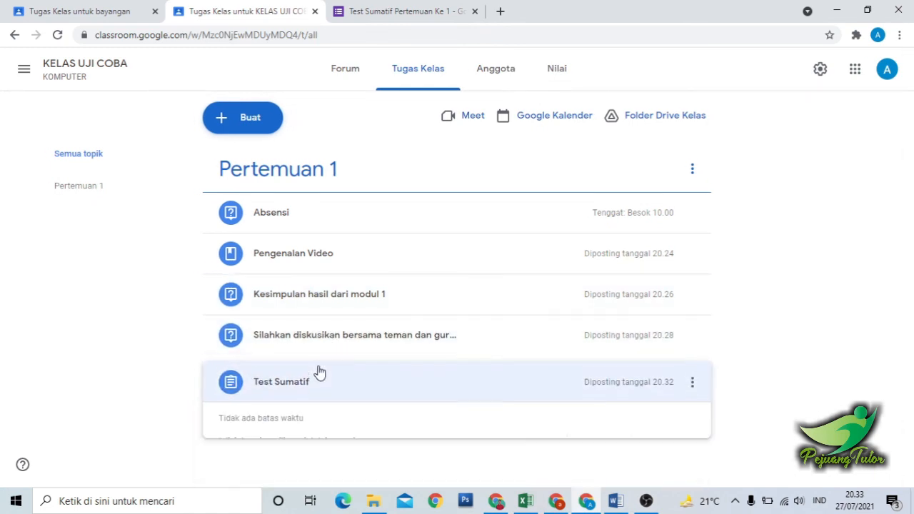
left_click(317, 391)
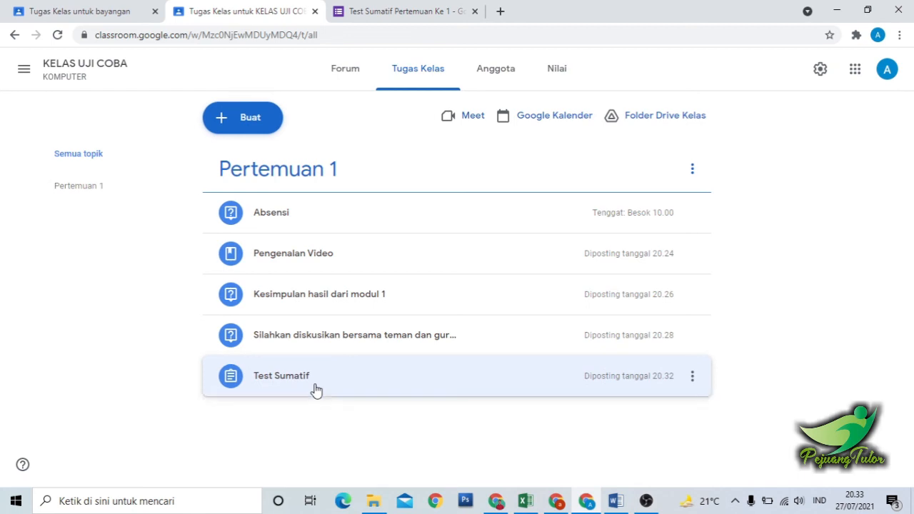